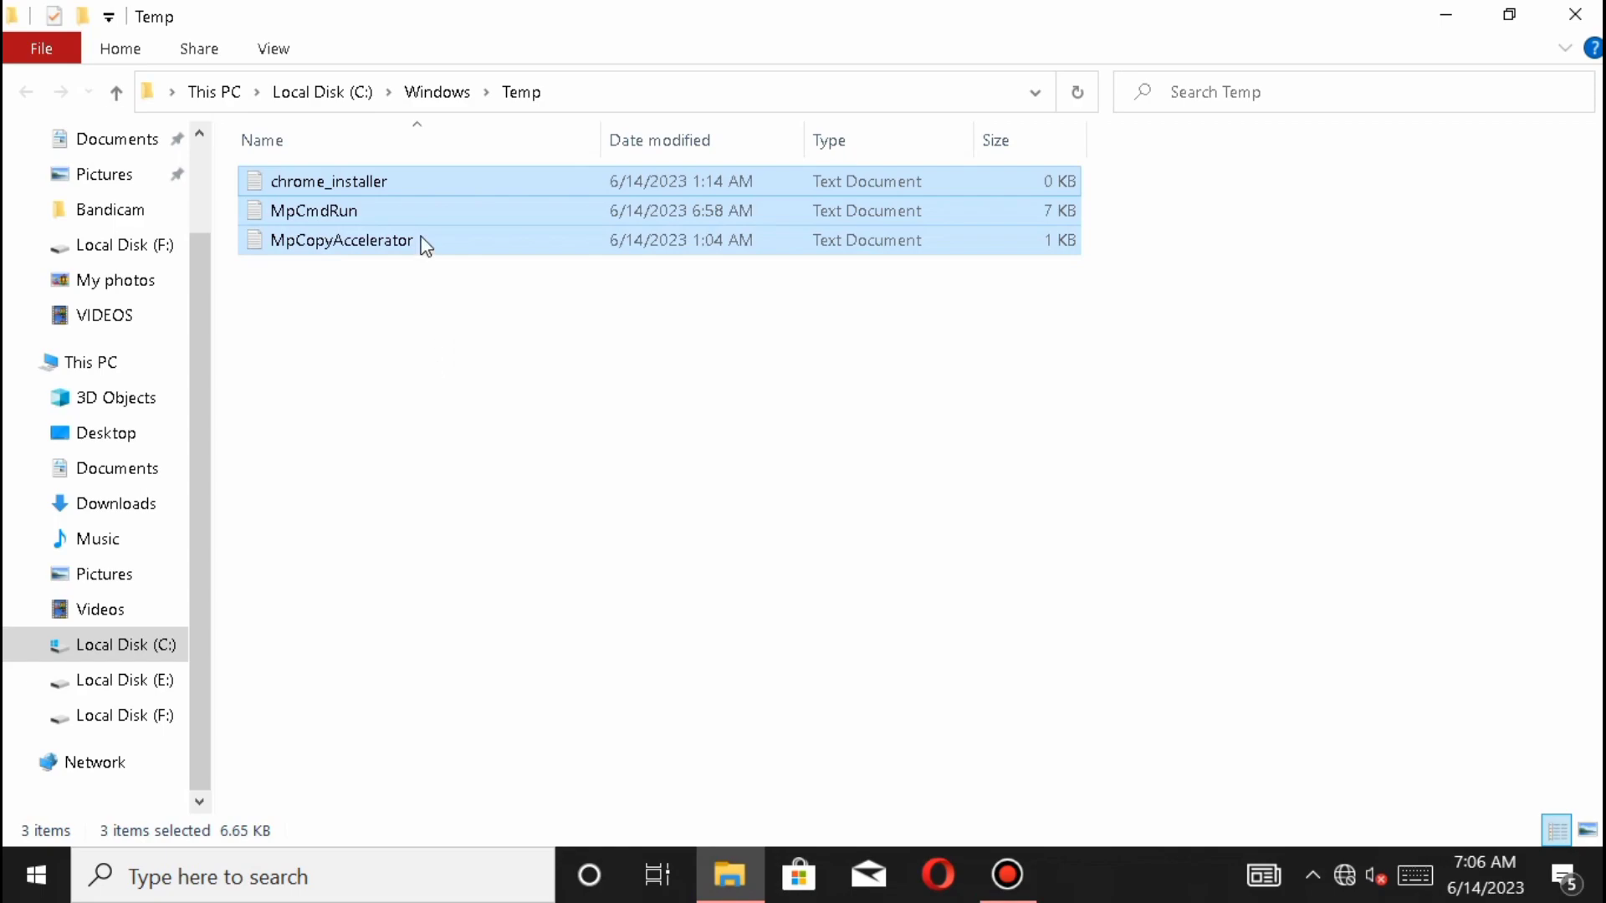
Step: Delete the three selected text files from the Windows Temp folder
right_click(423, 219)
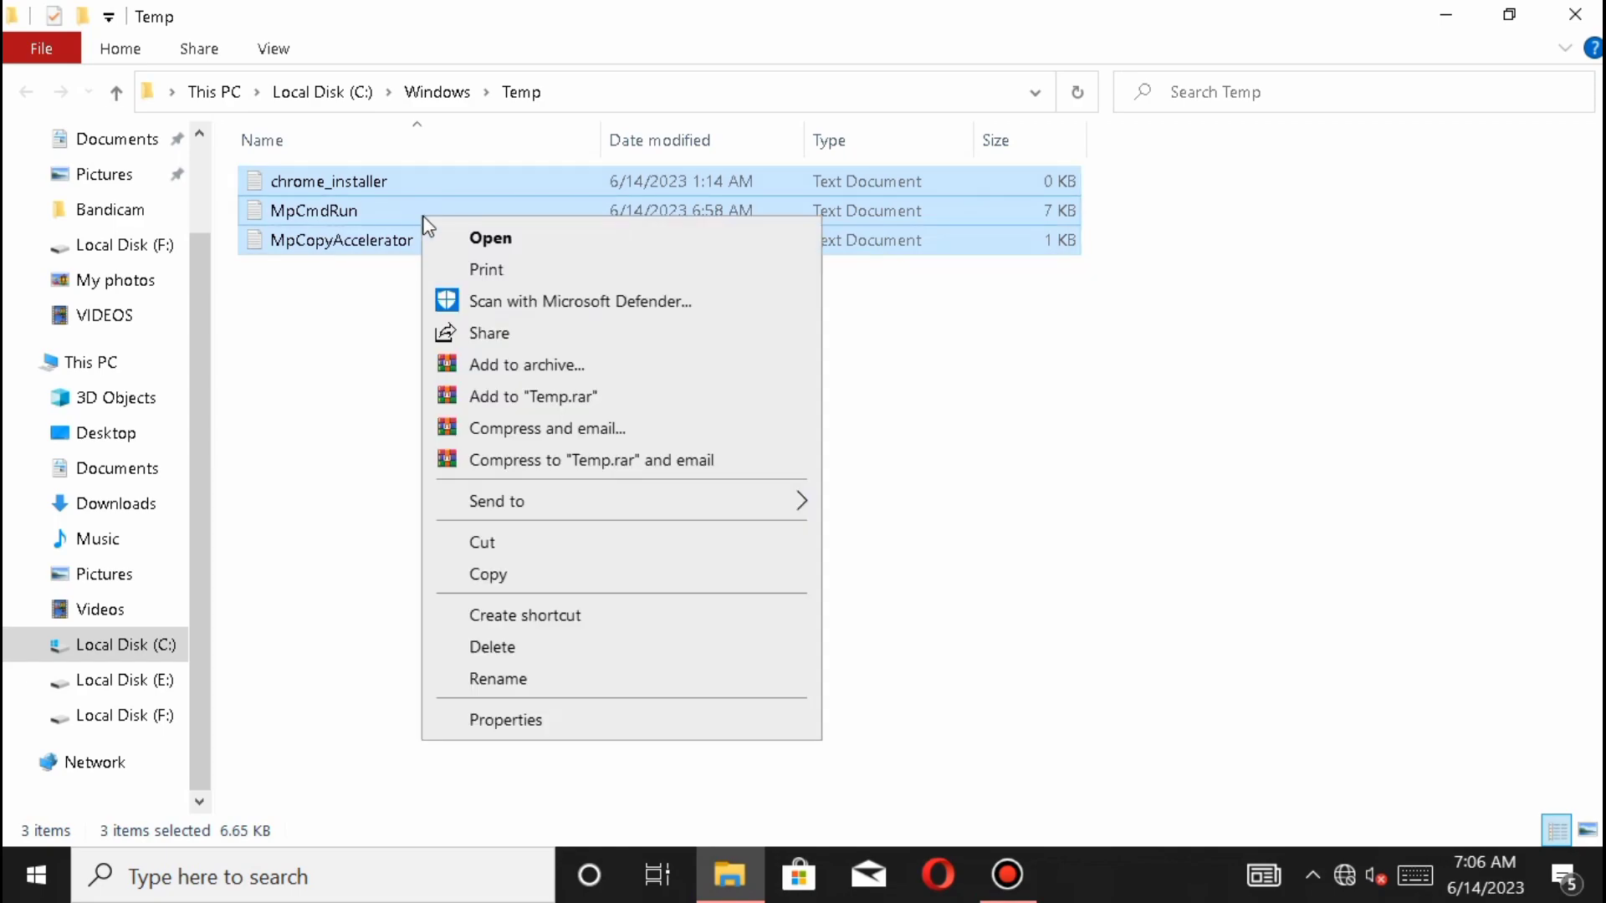
click(442, 649)
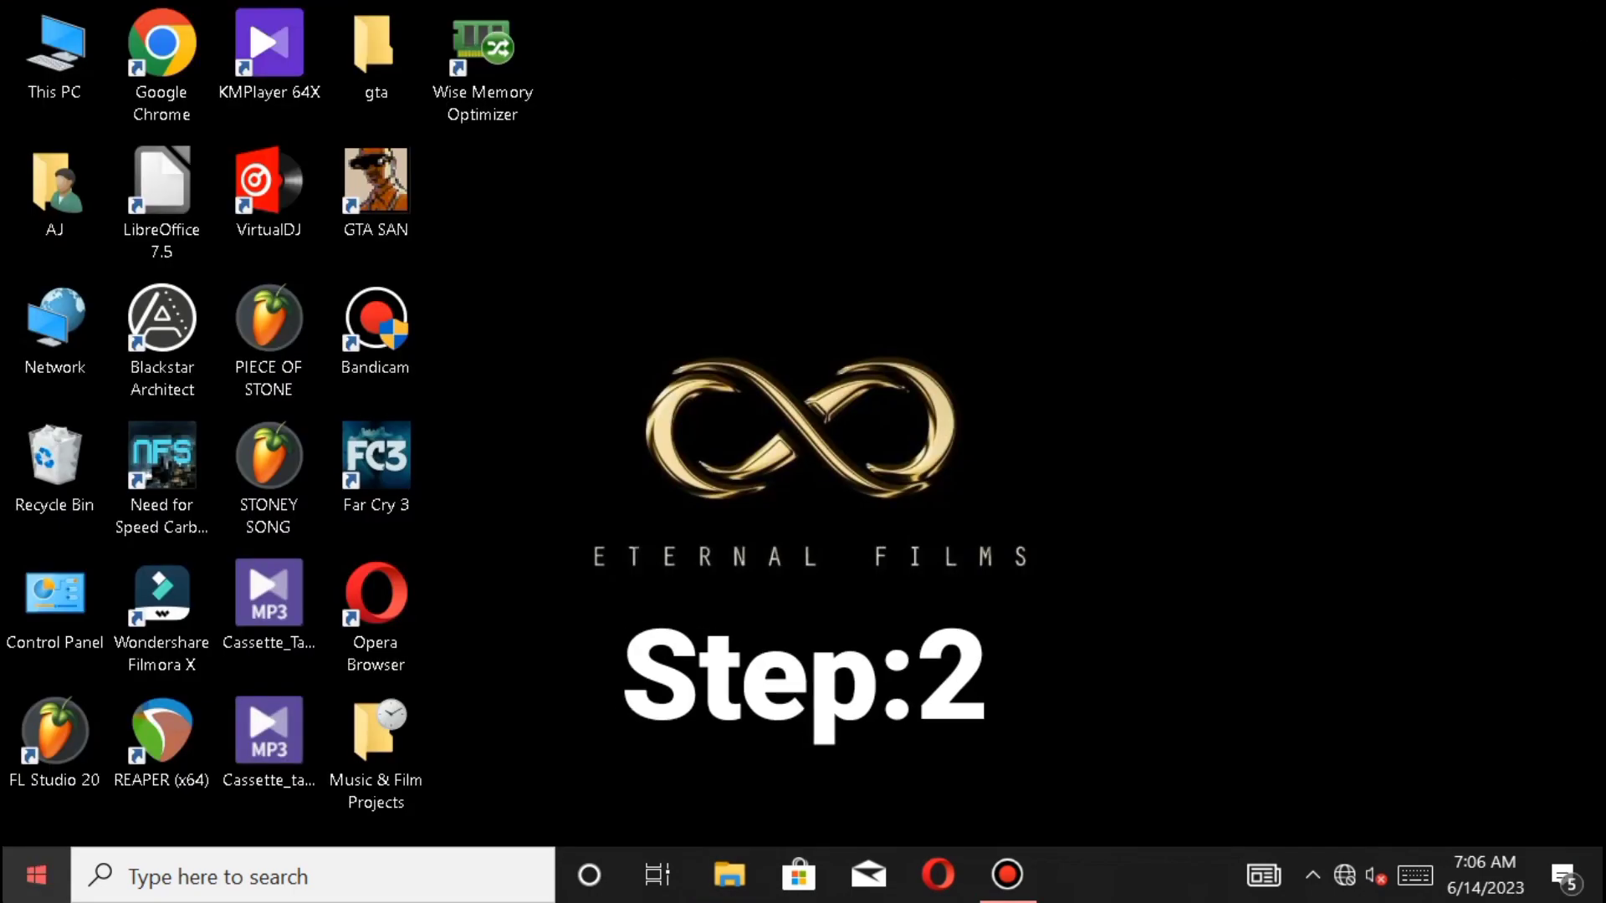
Step: Open the user's temporary files folder by running %temp% from the Run dialog
right_click(10, 896)
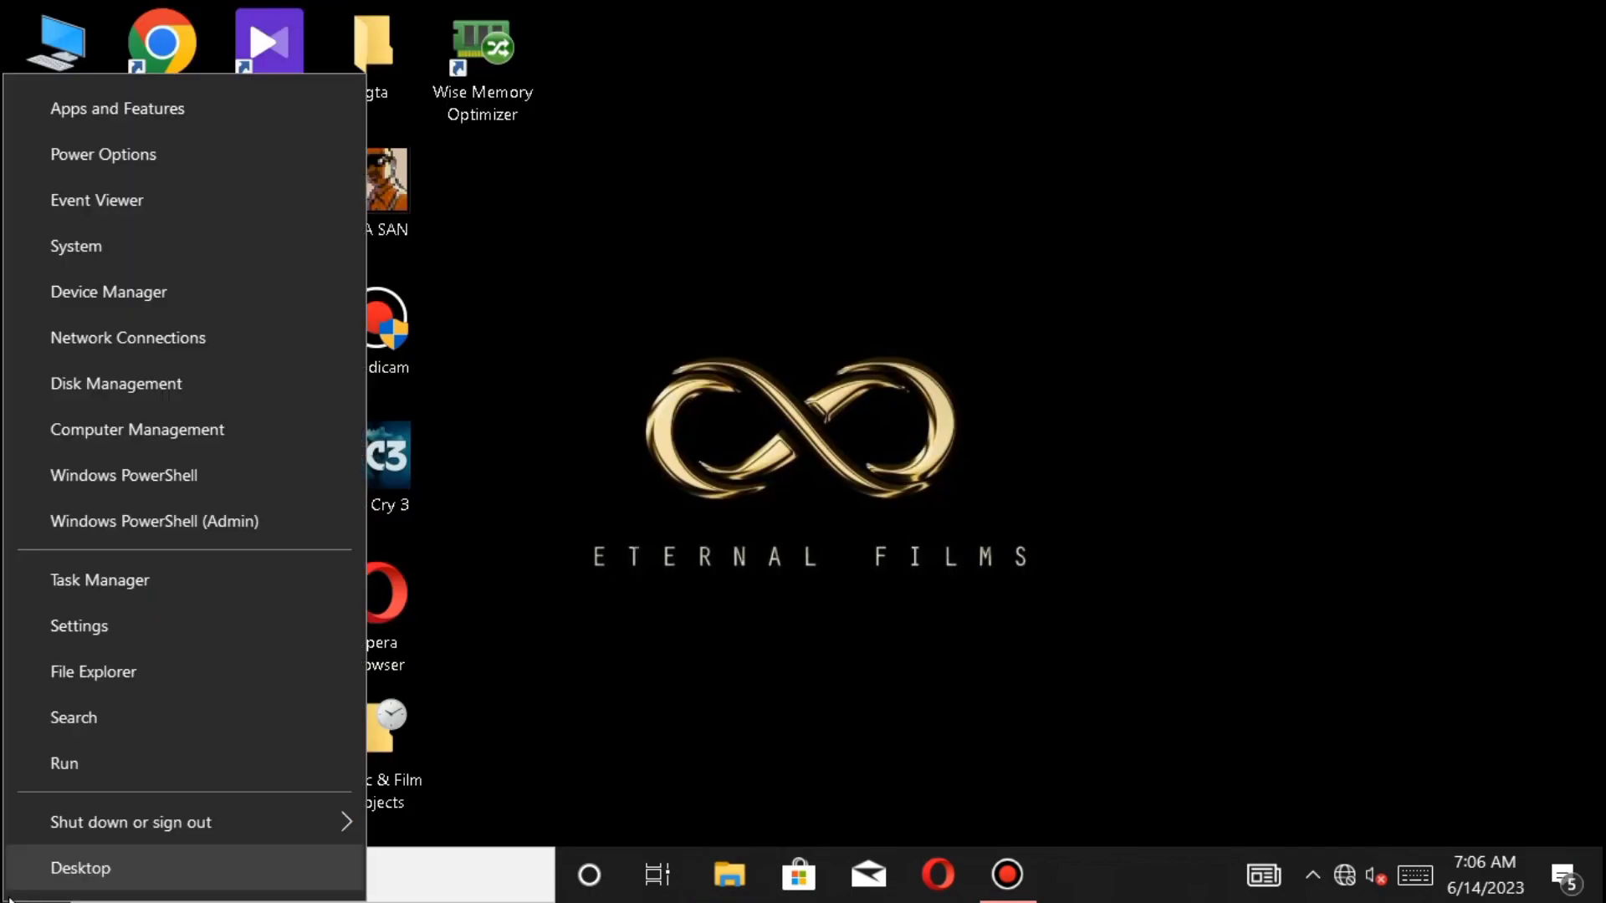
click(51, 780)
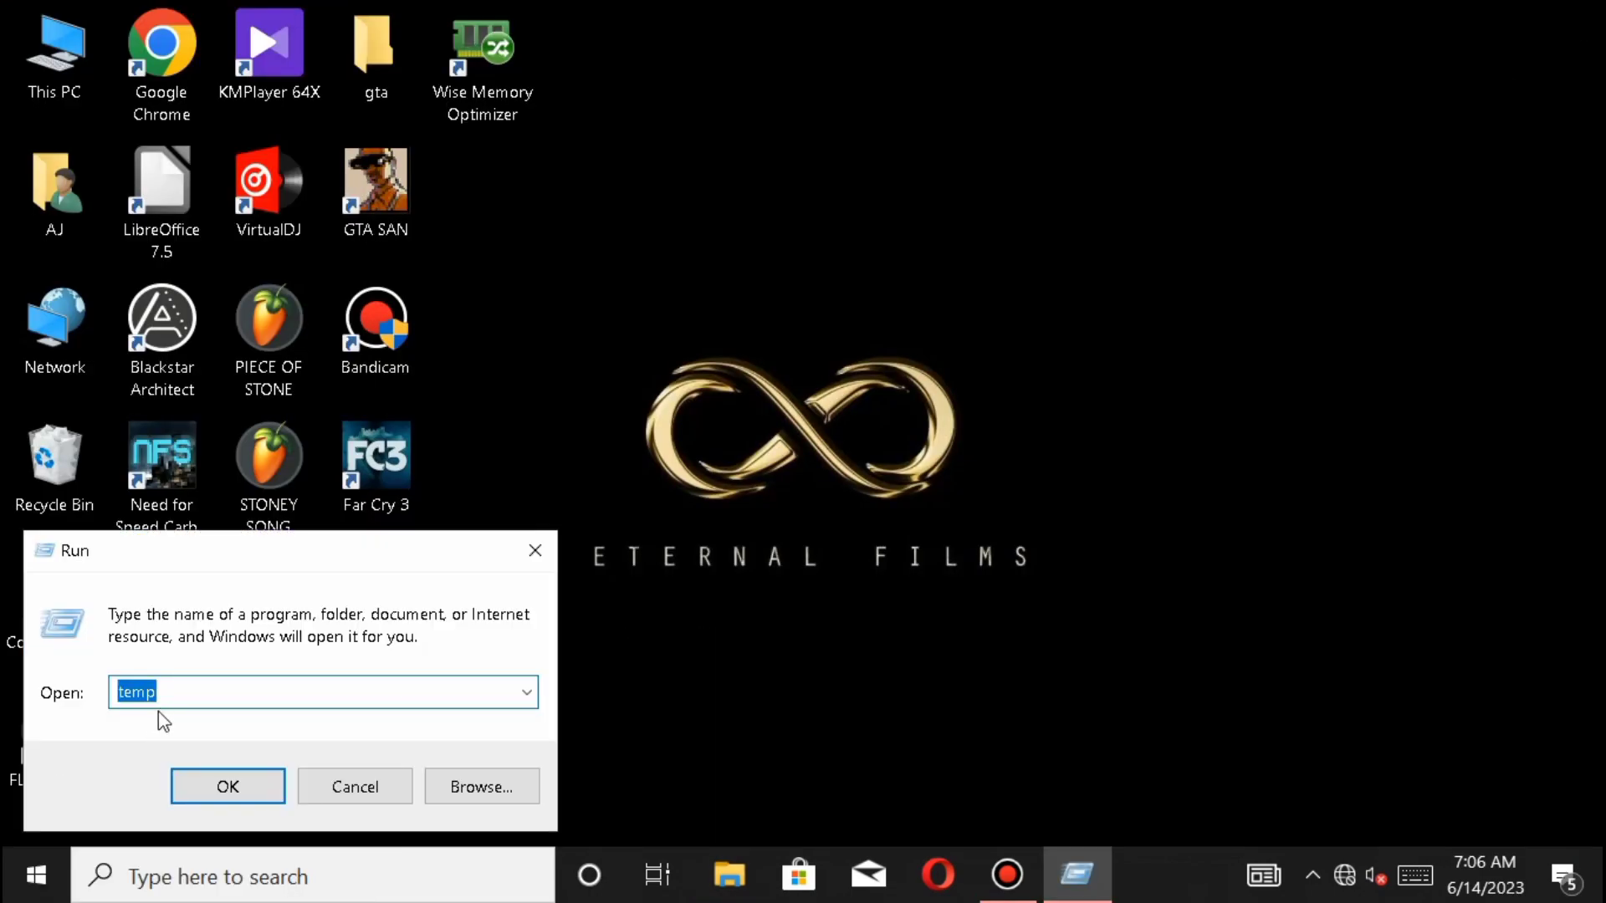
key(BackSpace)
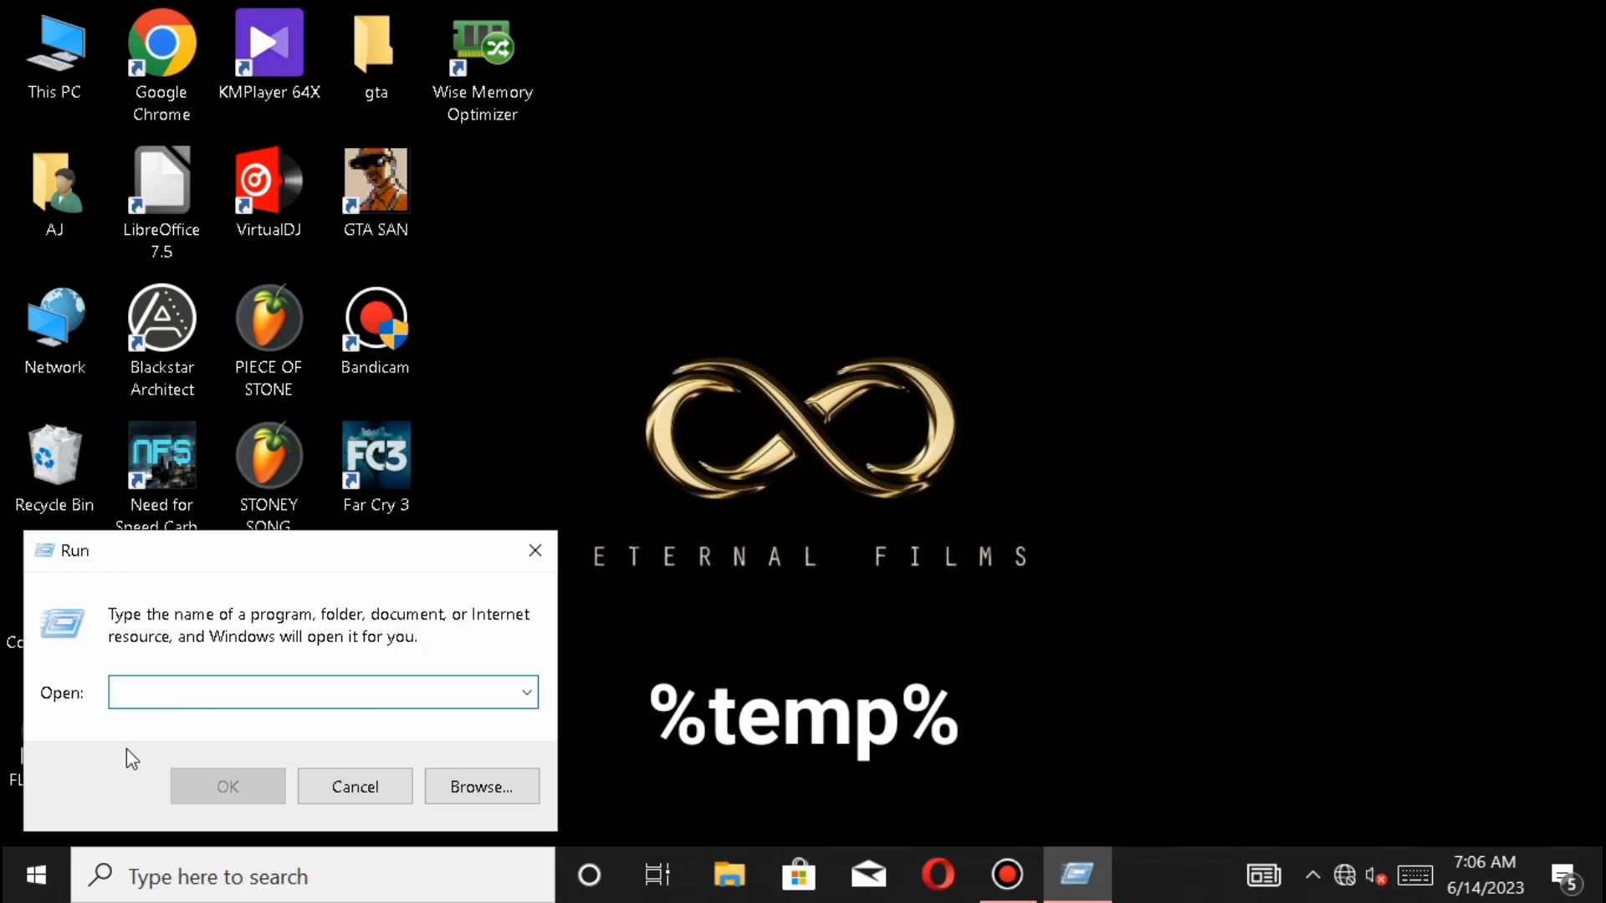
text(%tem)
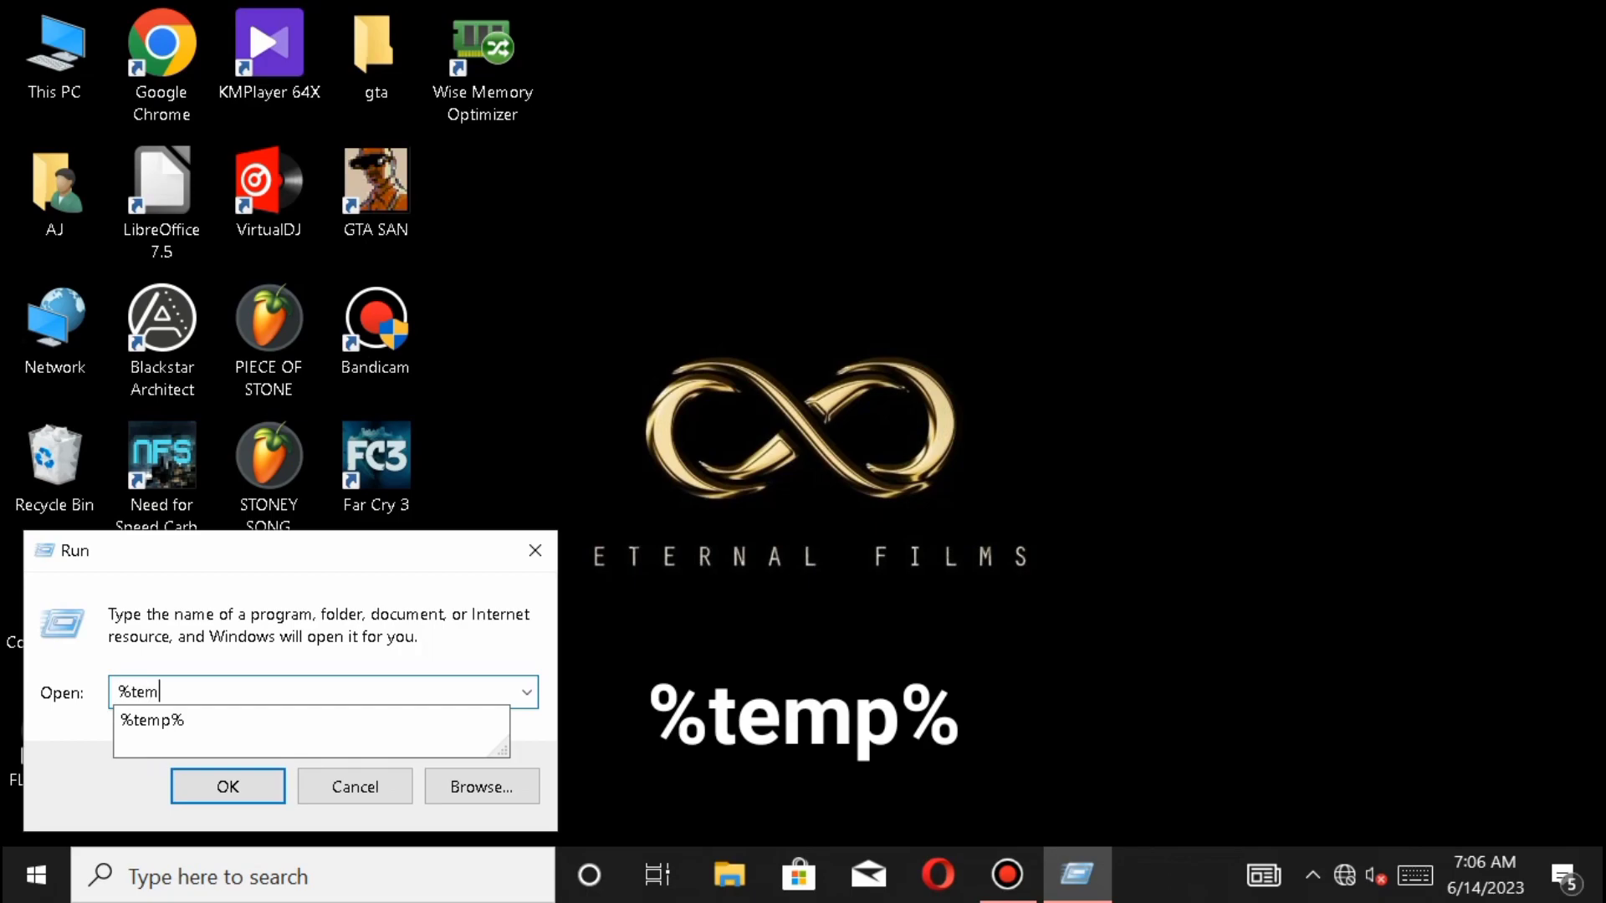
text(p%)
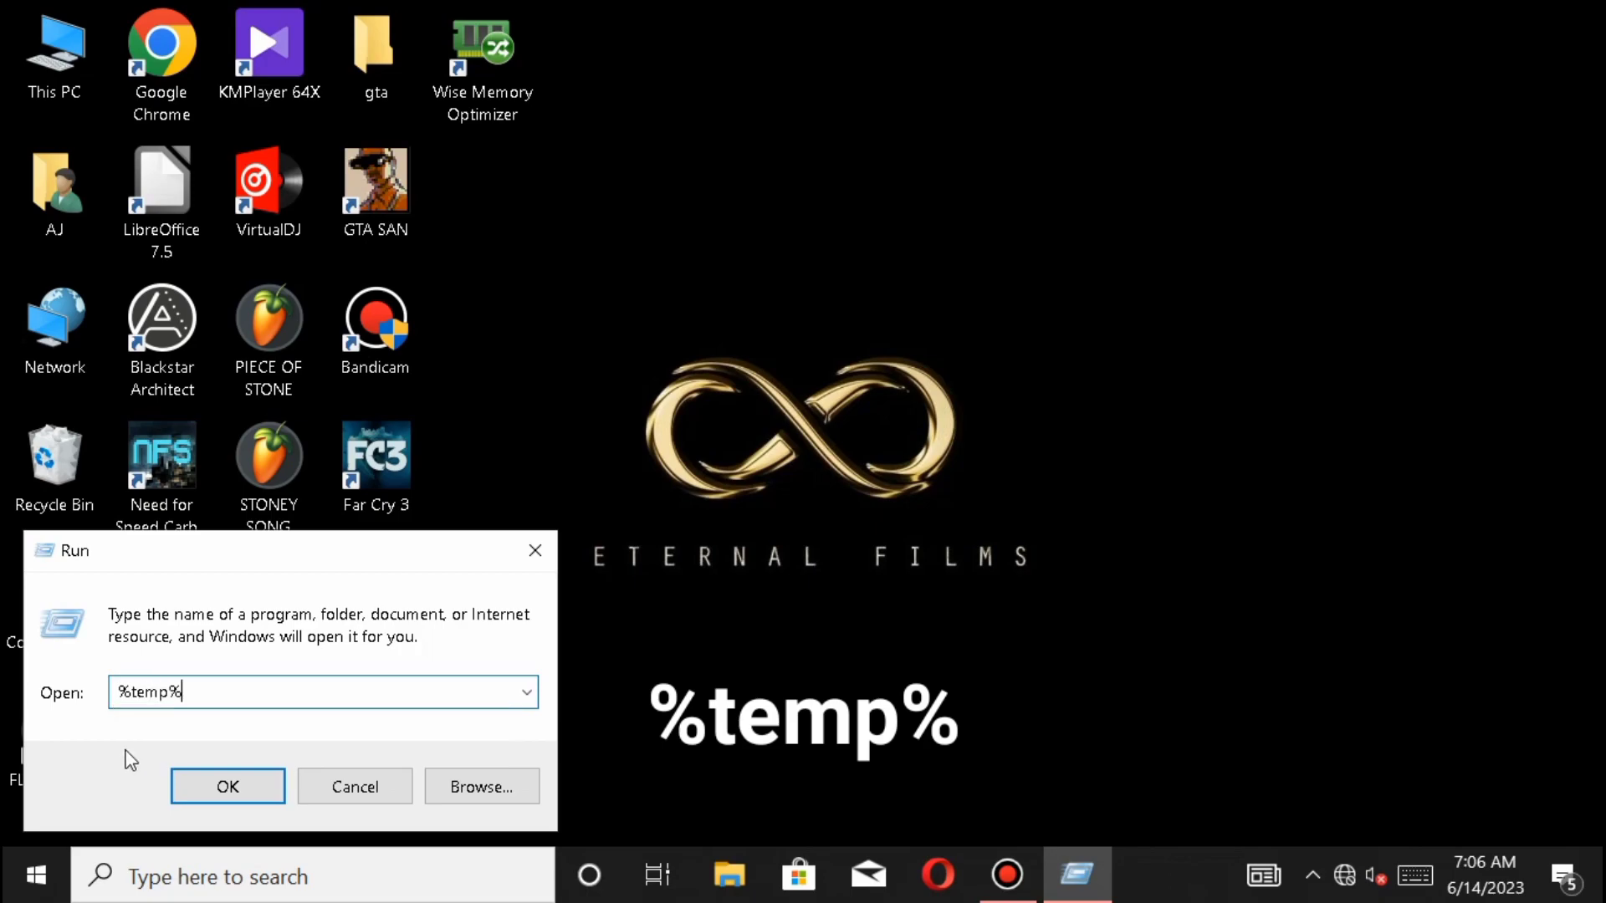
click(226, 788)
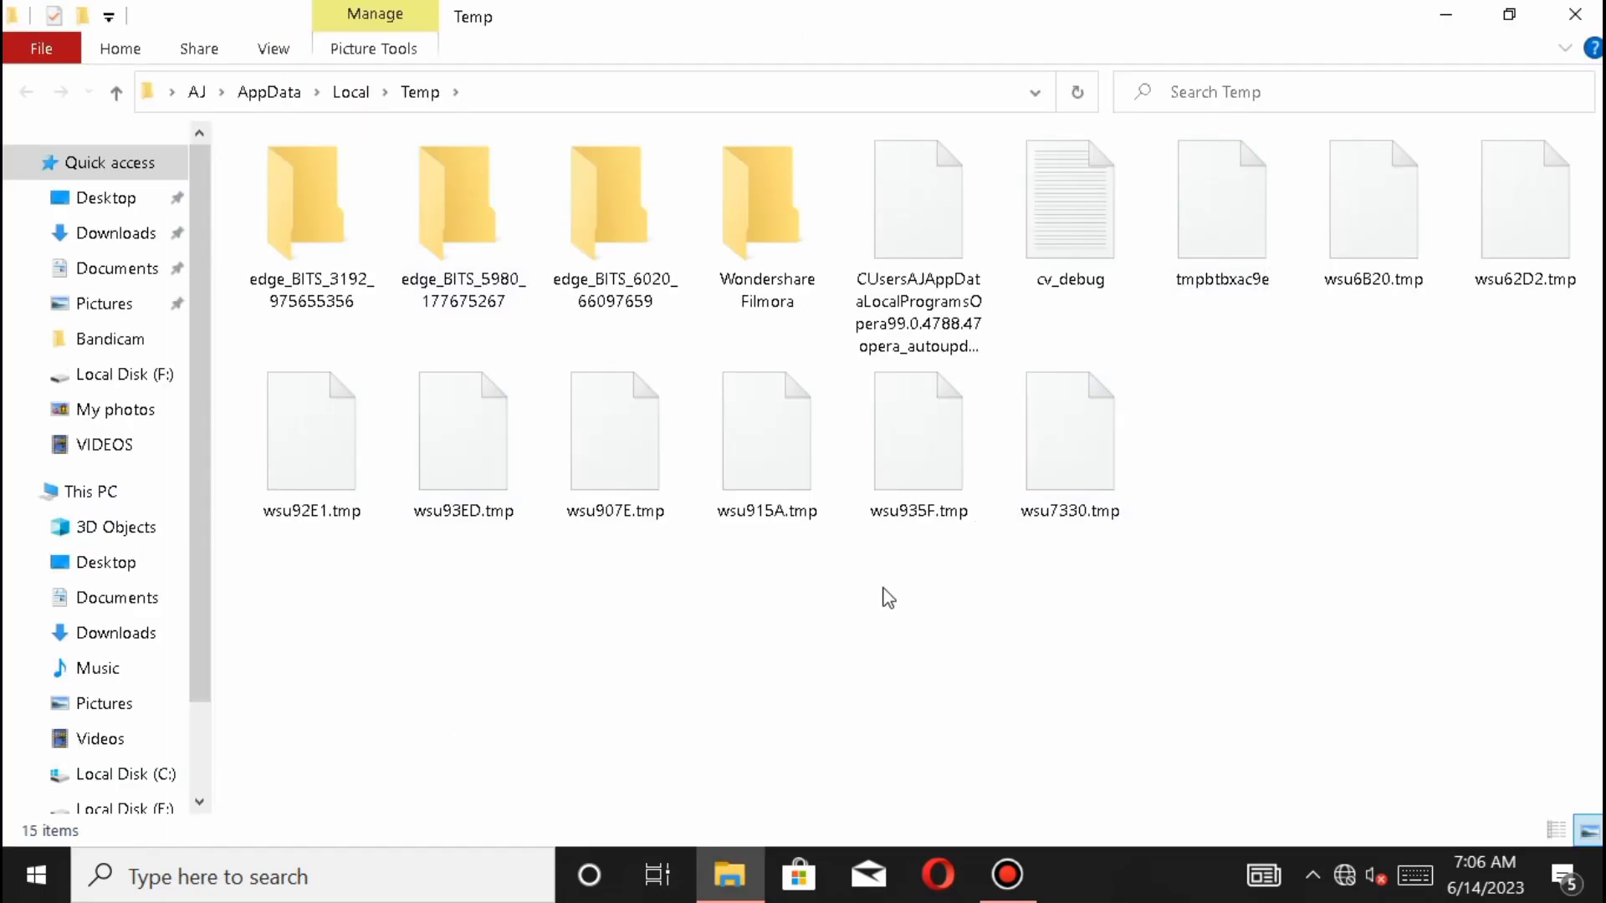
Step: Delete every file and folder in the user's Temp folder and close its window
key(ctrl+a)
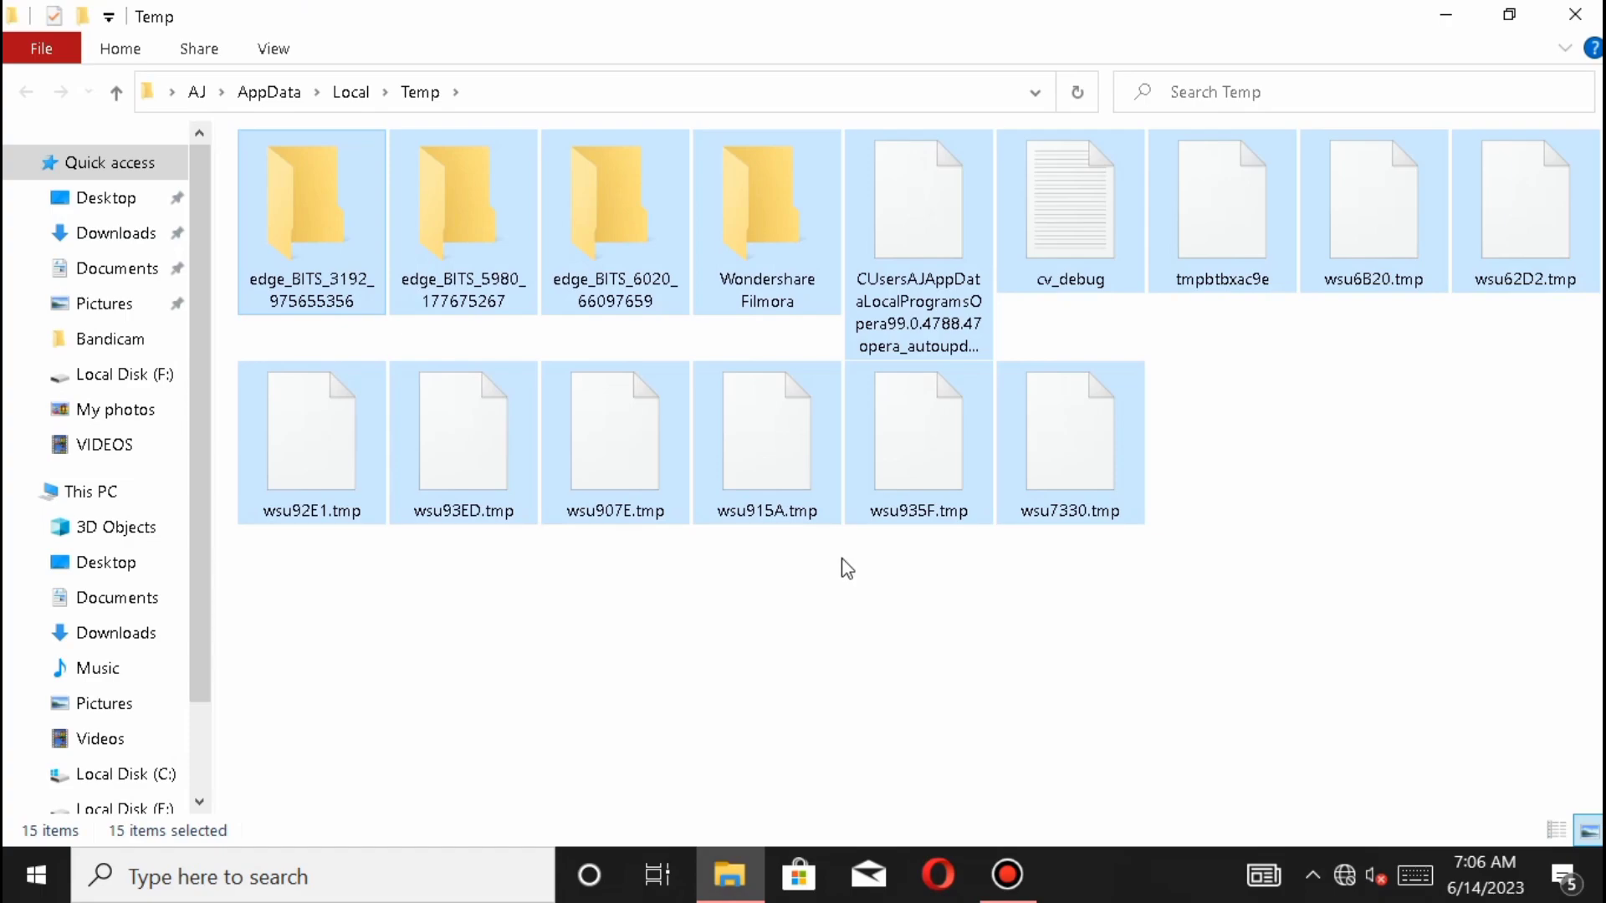
key(Delete)
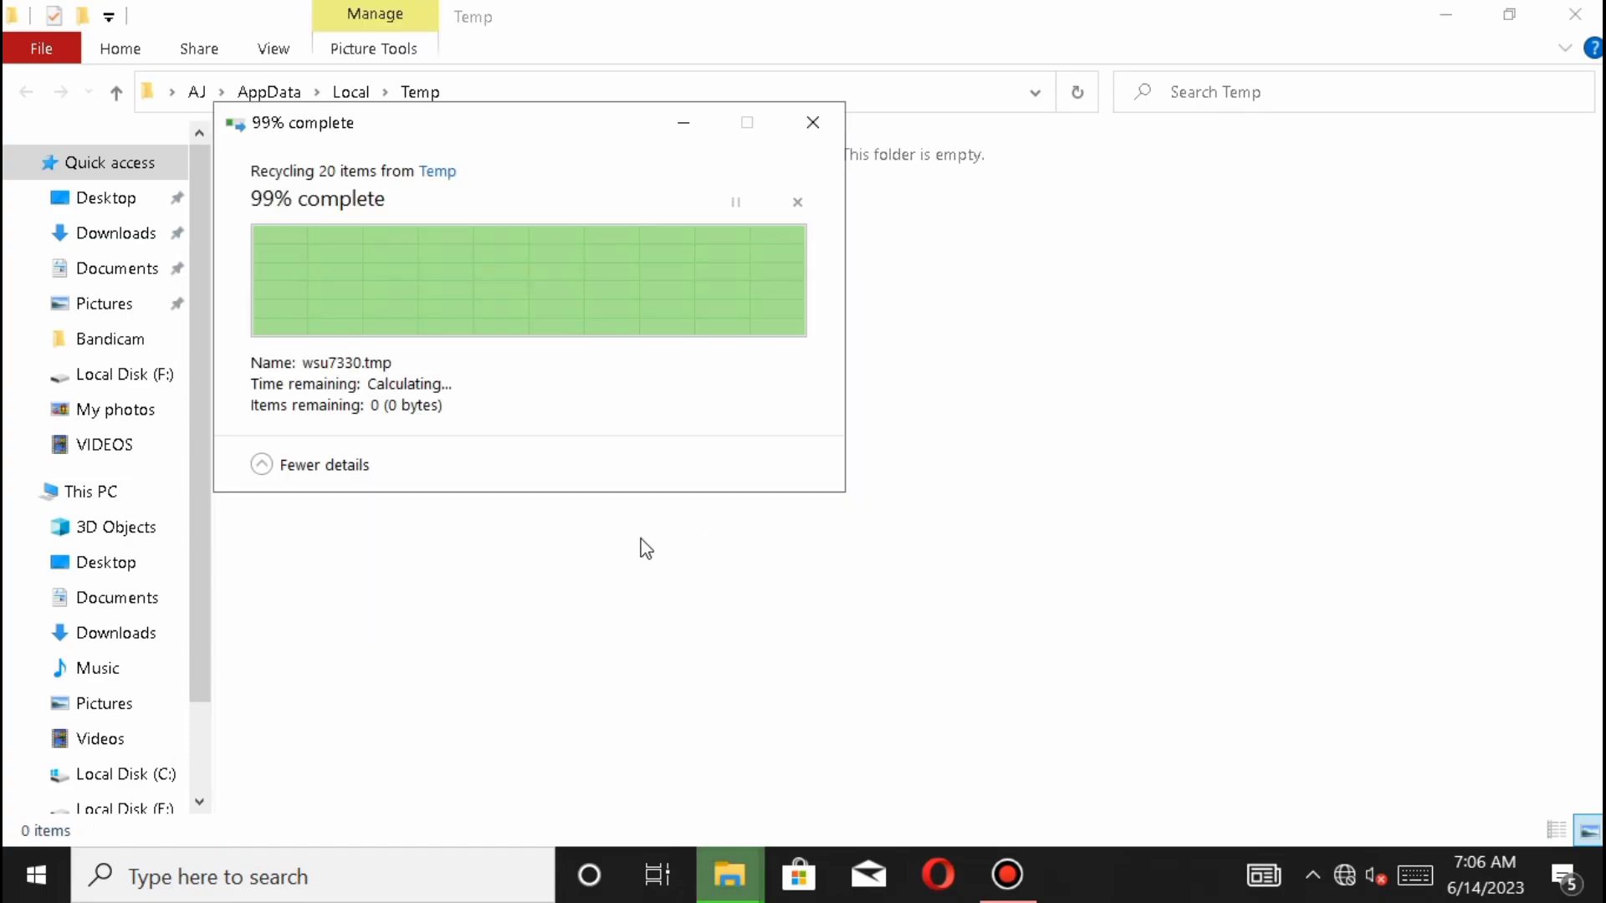
click(1574, 15)
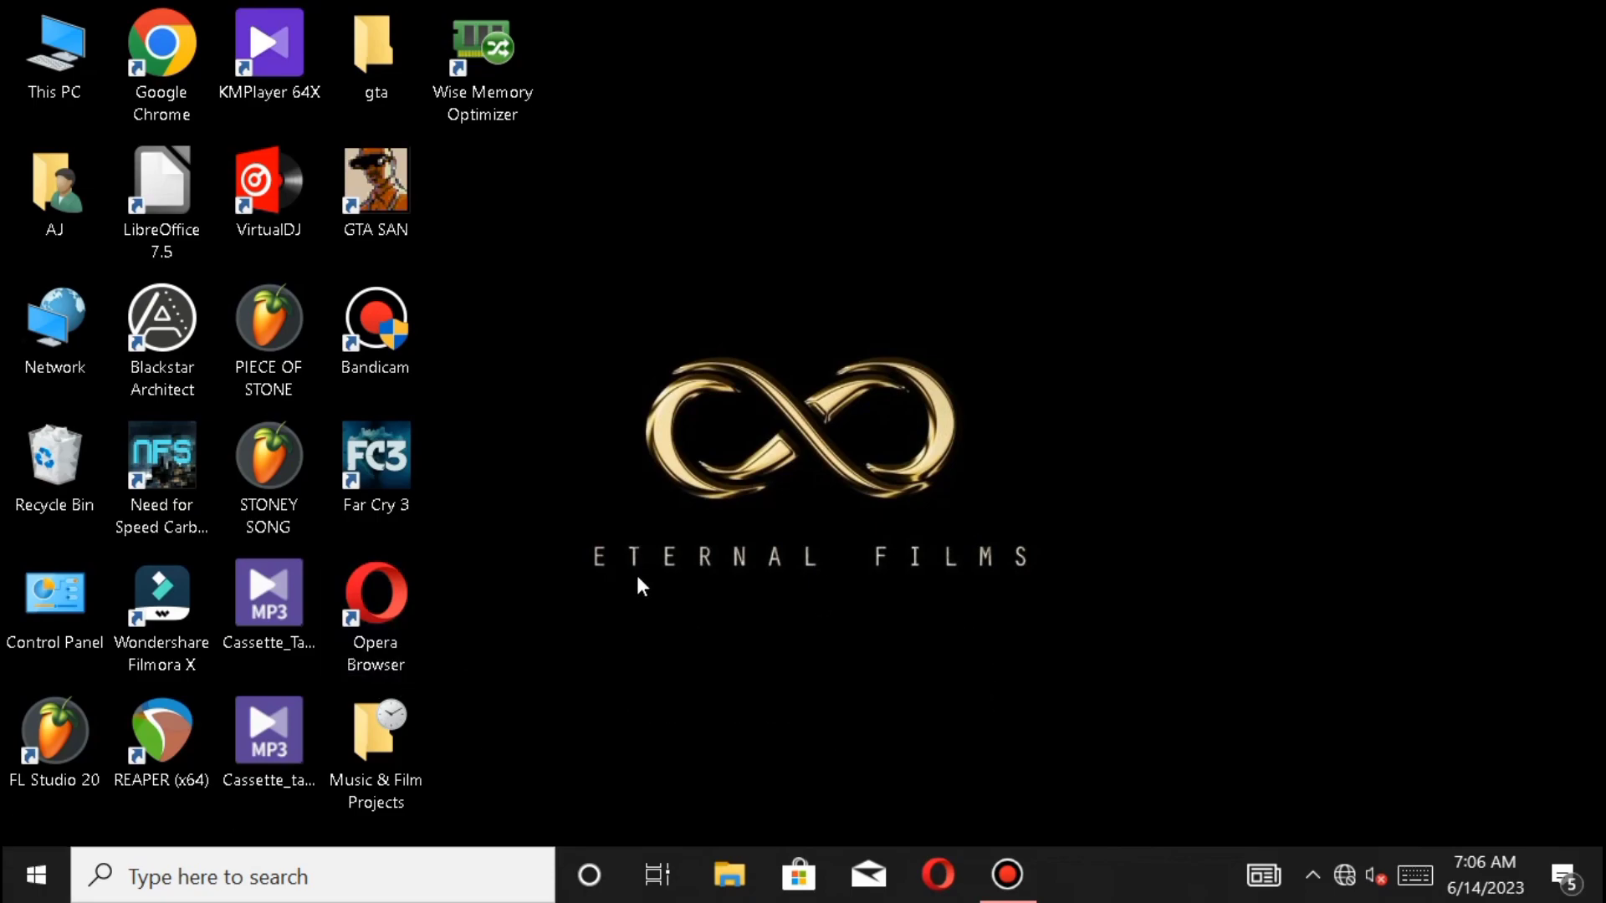
Step: Open the Windows Prefetch folder by running prefetch from the Run dialog
right_click(38, 879)
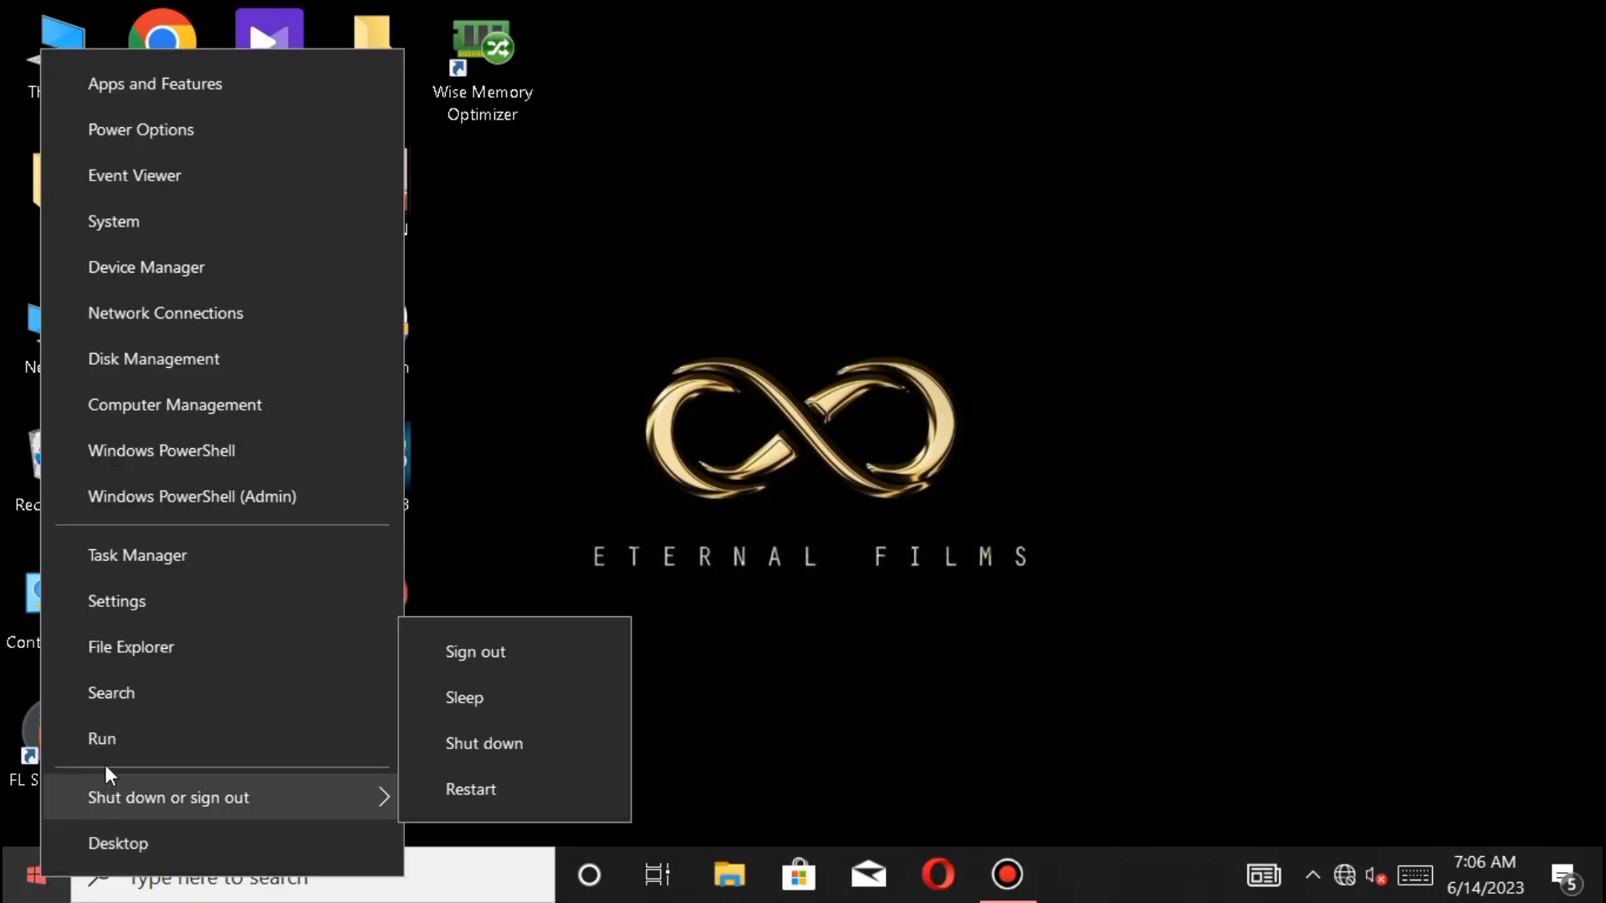
click(112, 741)
key(BackSpace)
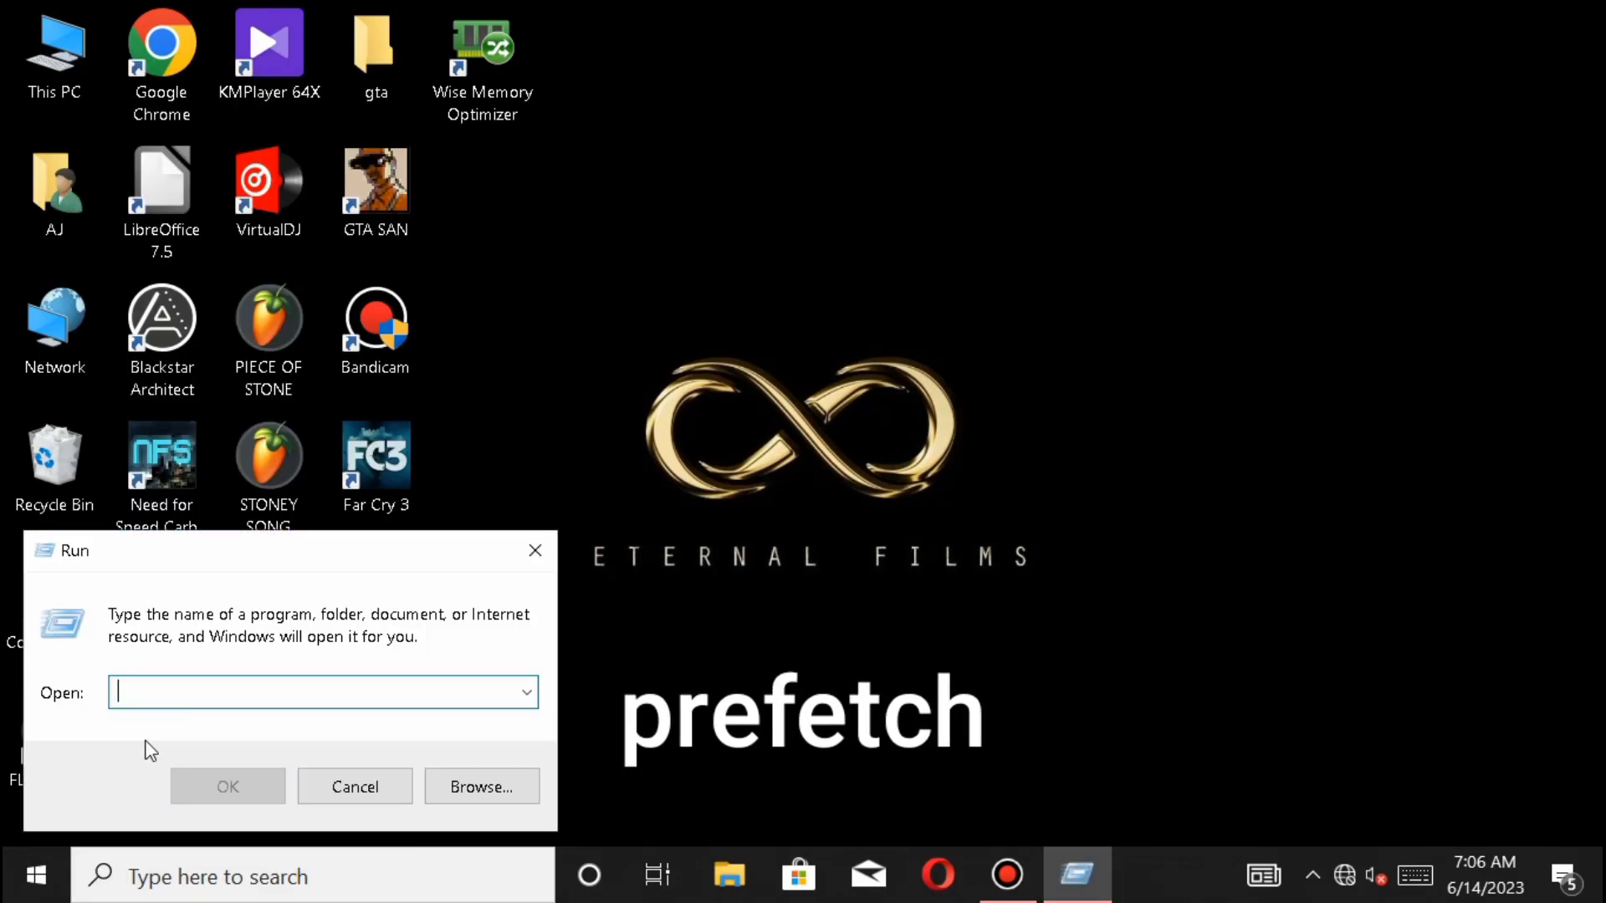
text(pref)
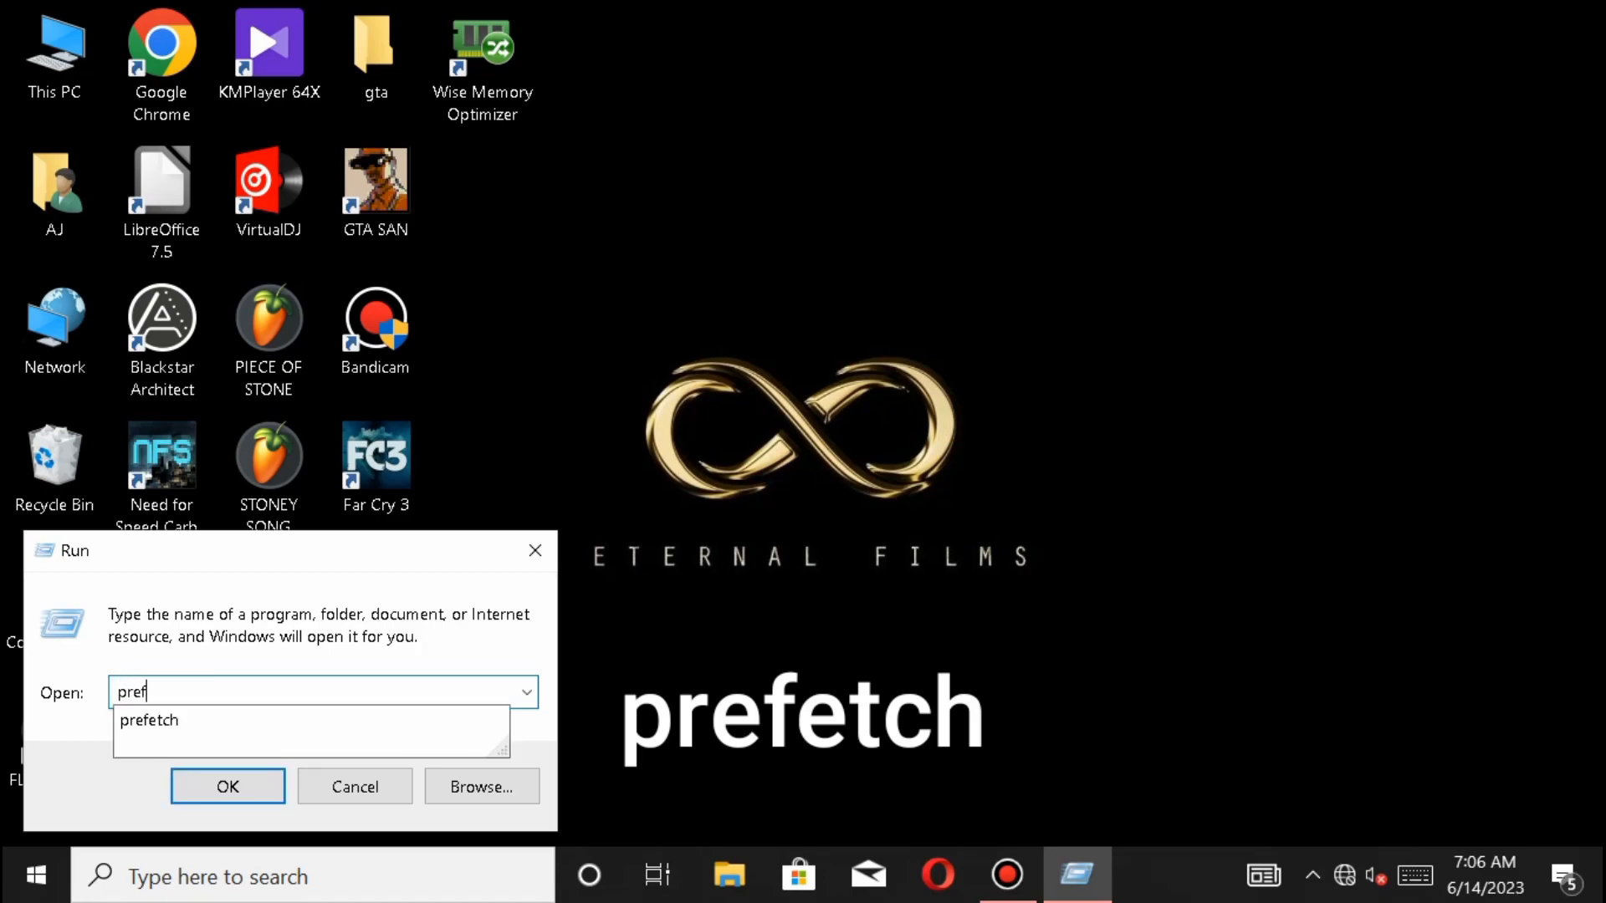
text(etch)
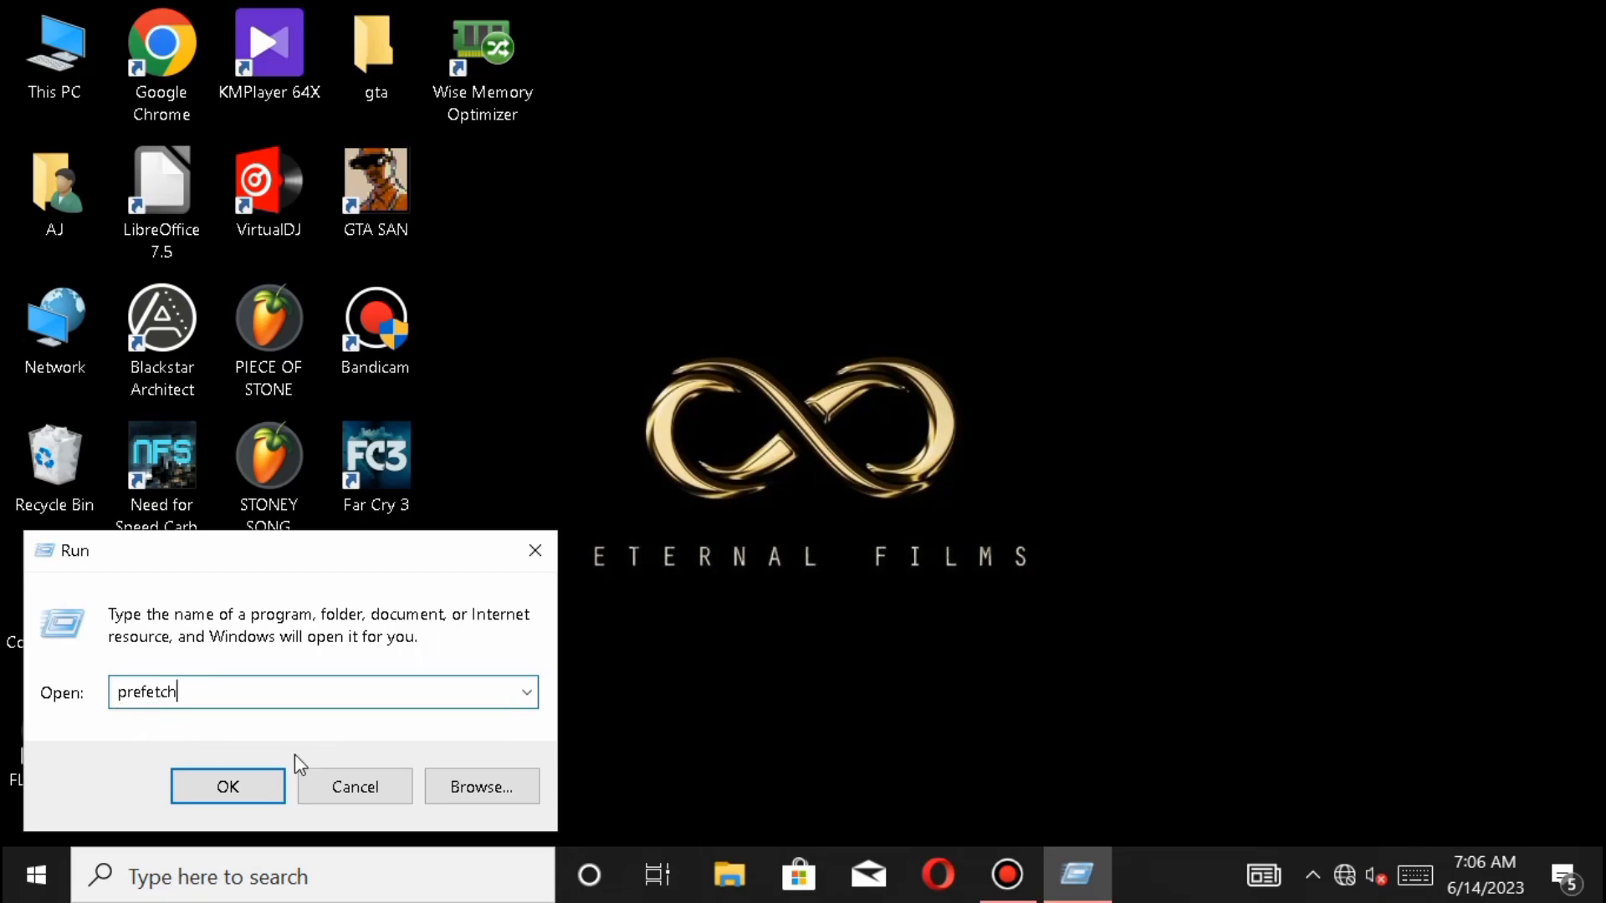
click(268, 784)
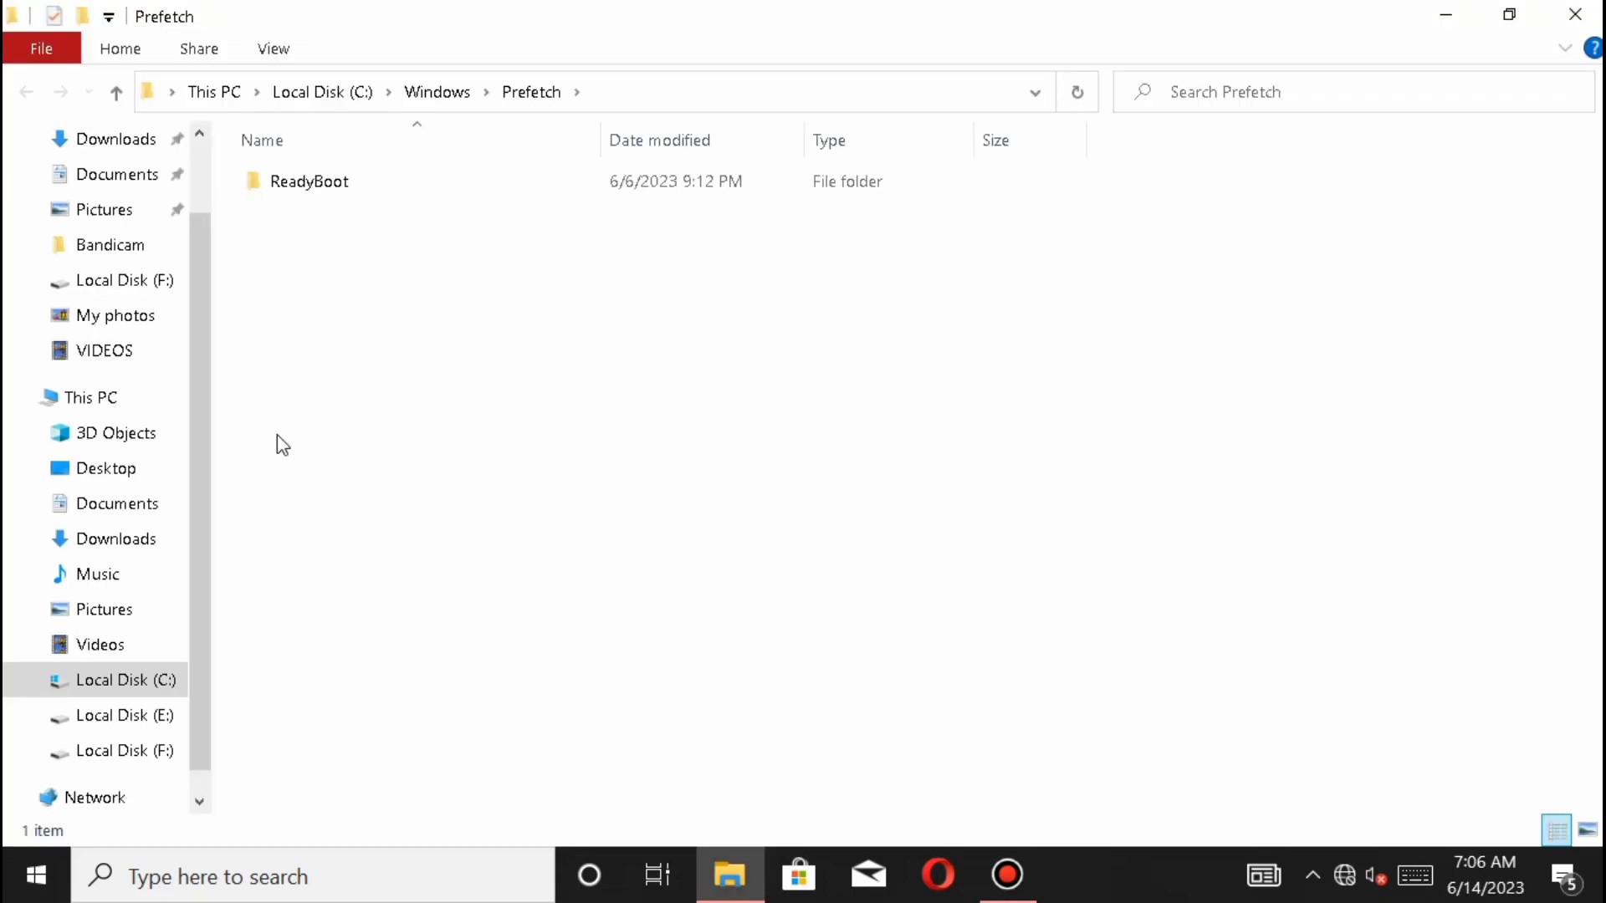
Step: Try to delete the ReadyBoot folder from Prefetch and close the folder window
drag(396, 259, 426, 179)
click(422, 554)
drag(484, 266, 505, 183)
right_click(505, 181)
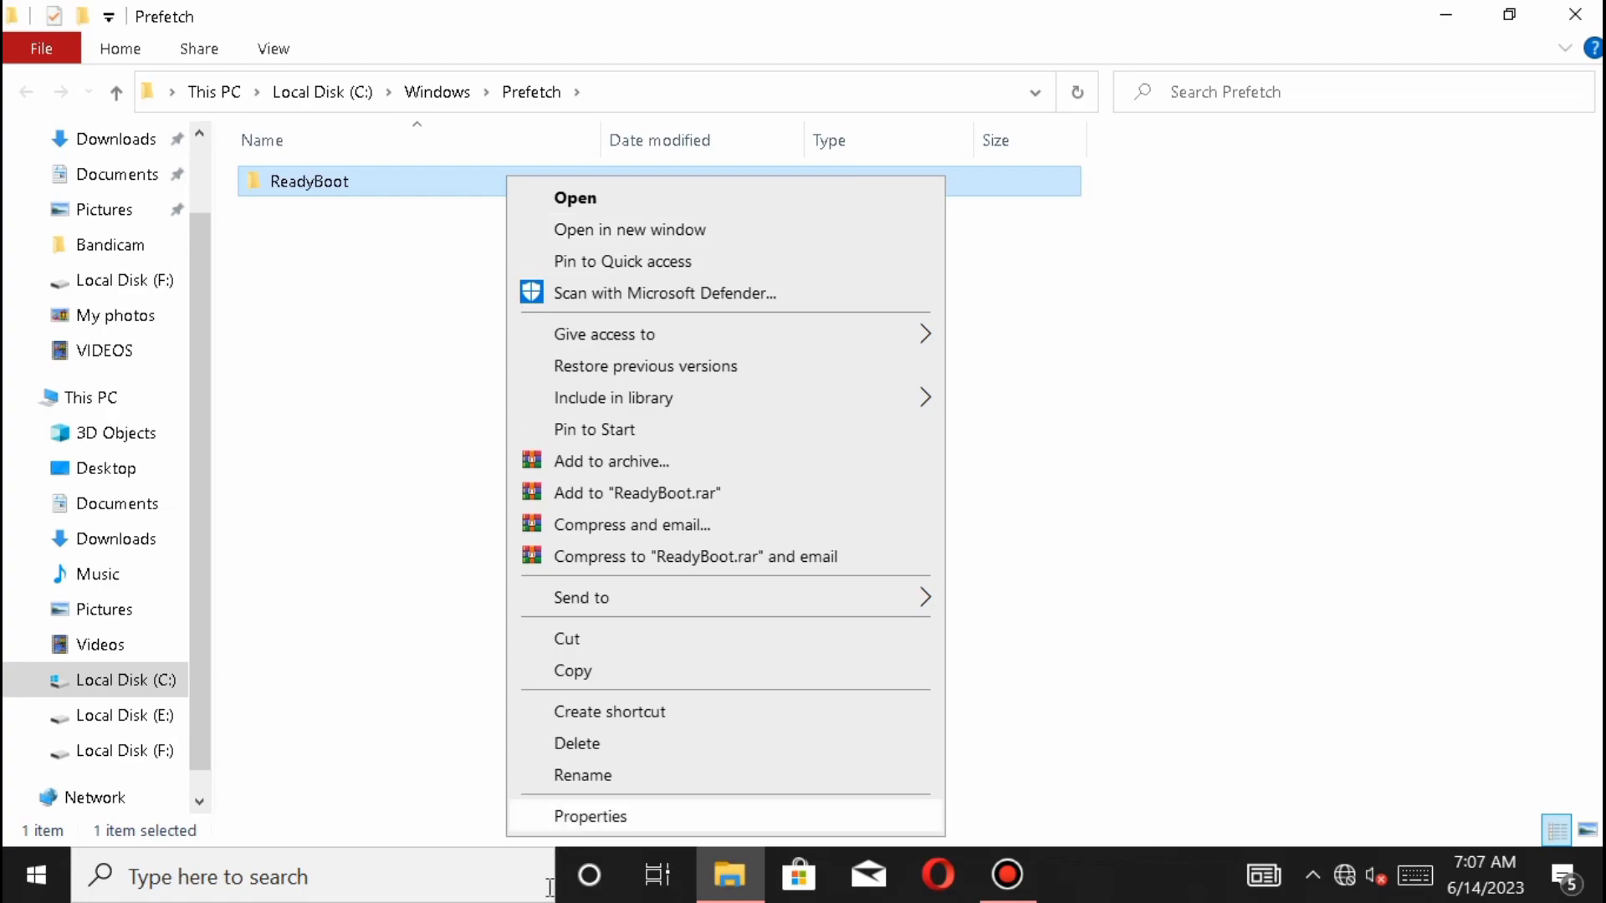
click(594, 742)
click(737, 302)
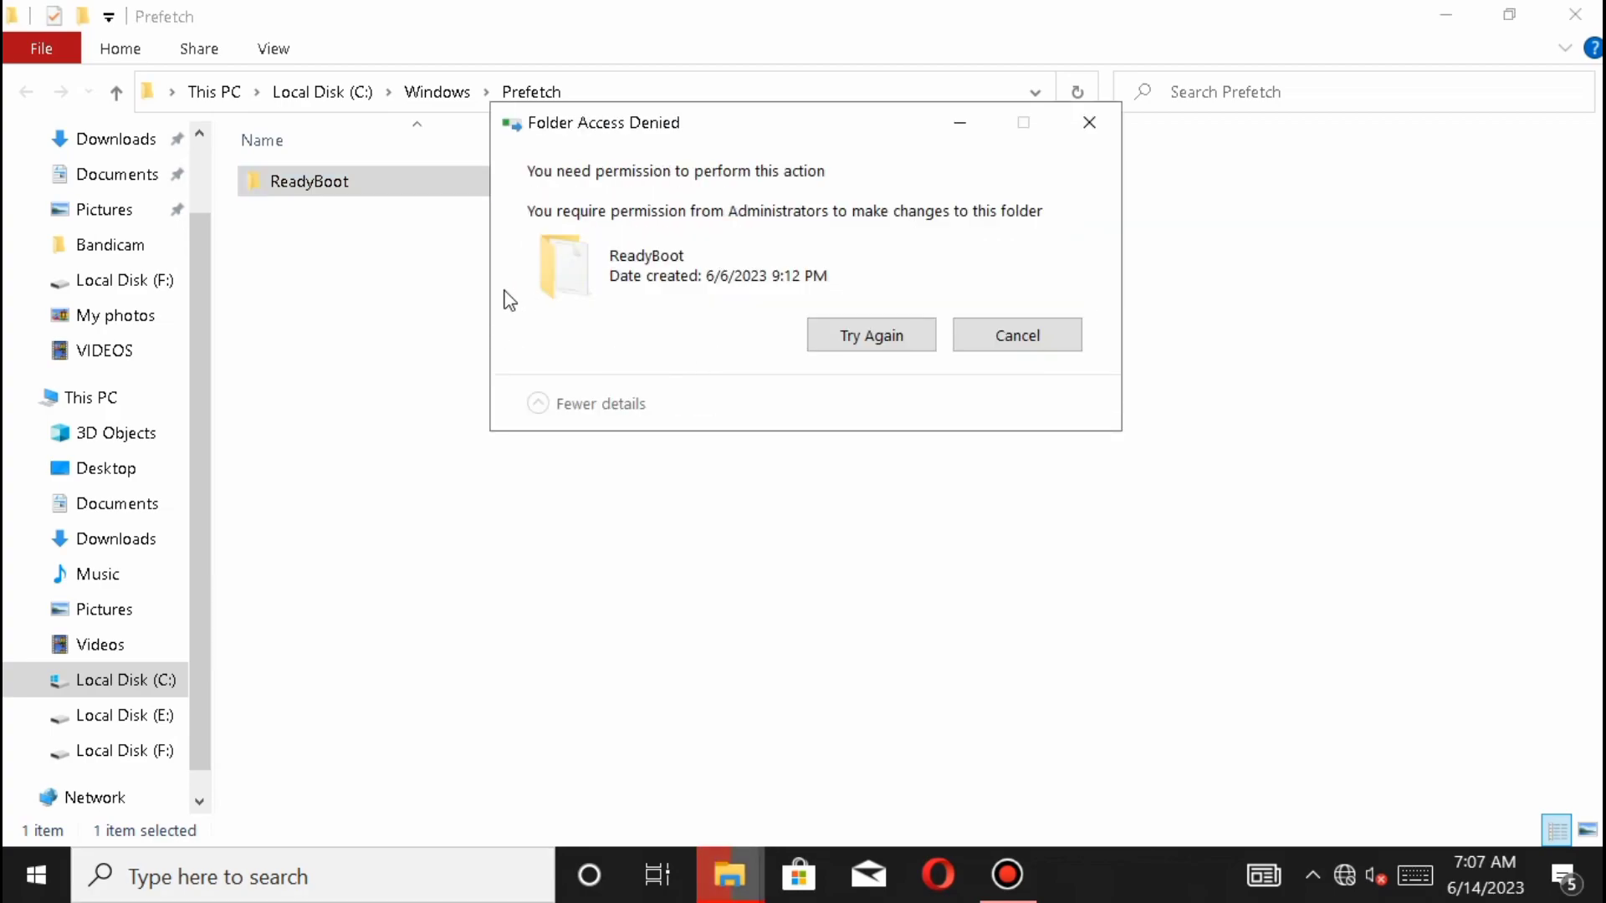
click(1068, 343)
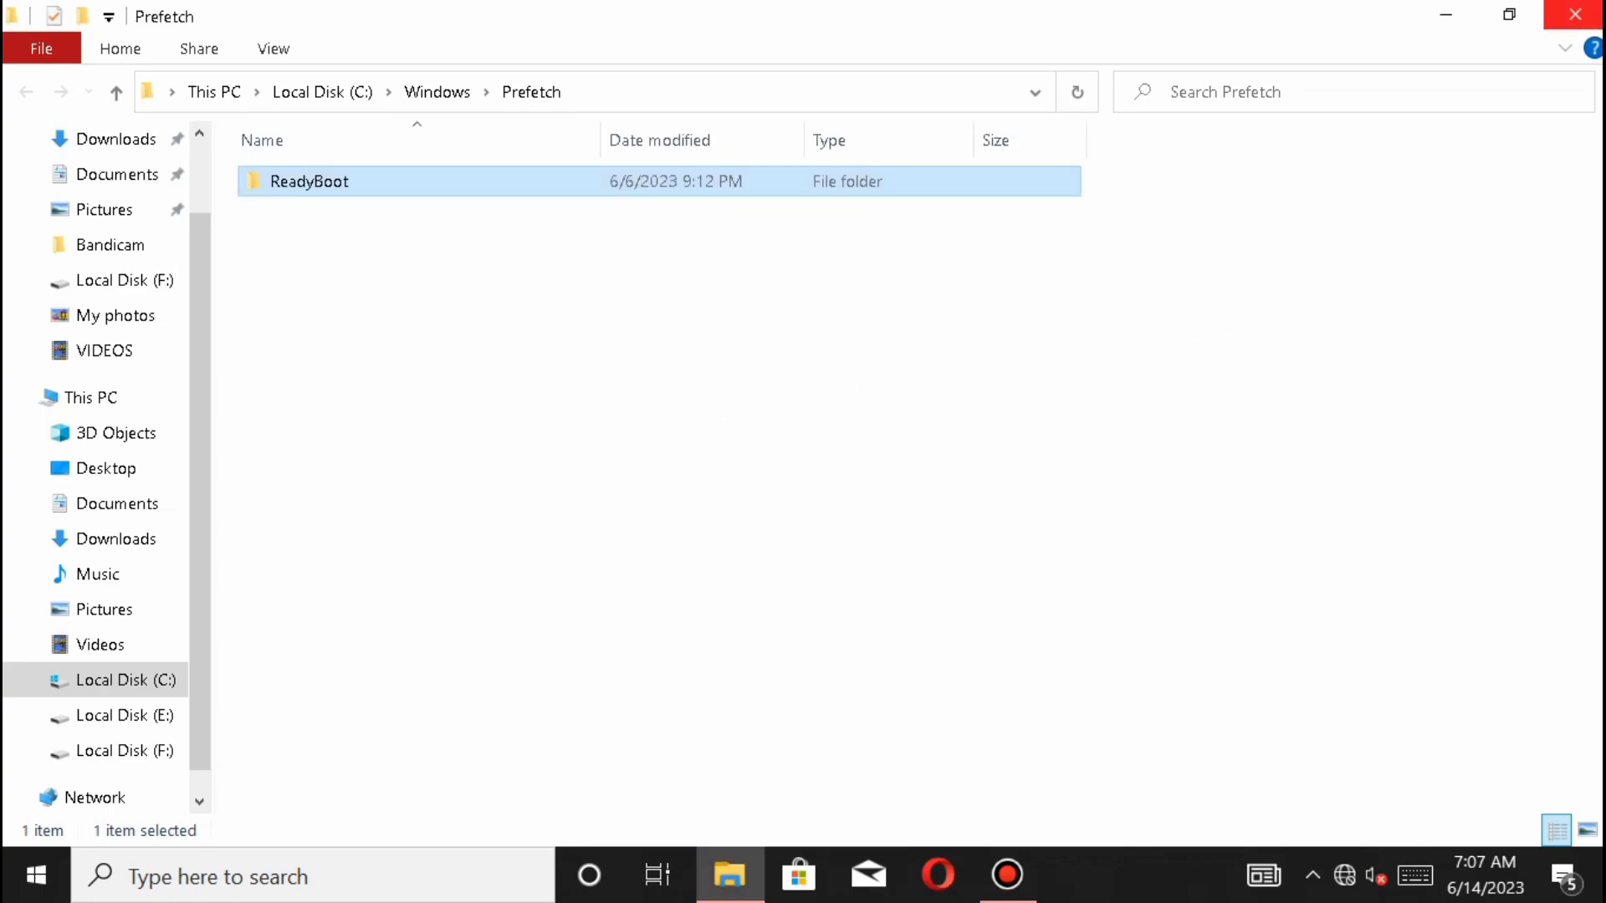
click(1574, 14)
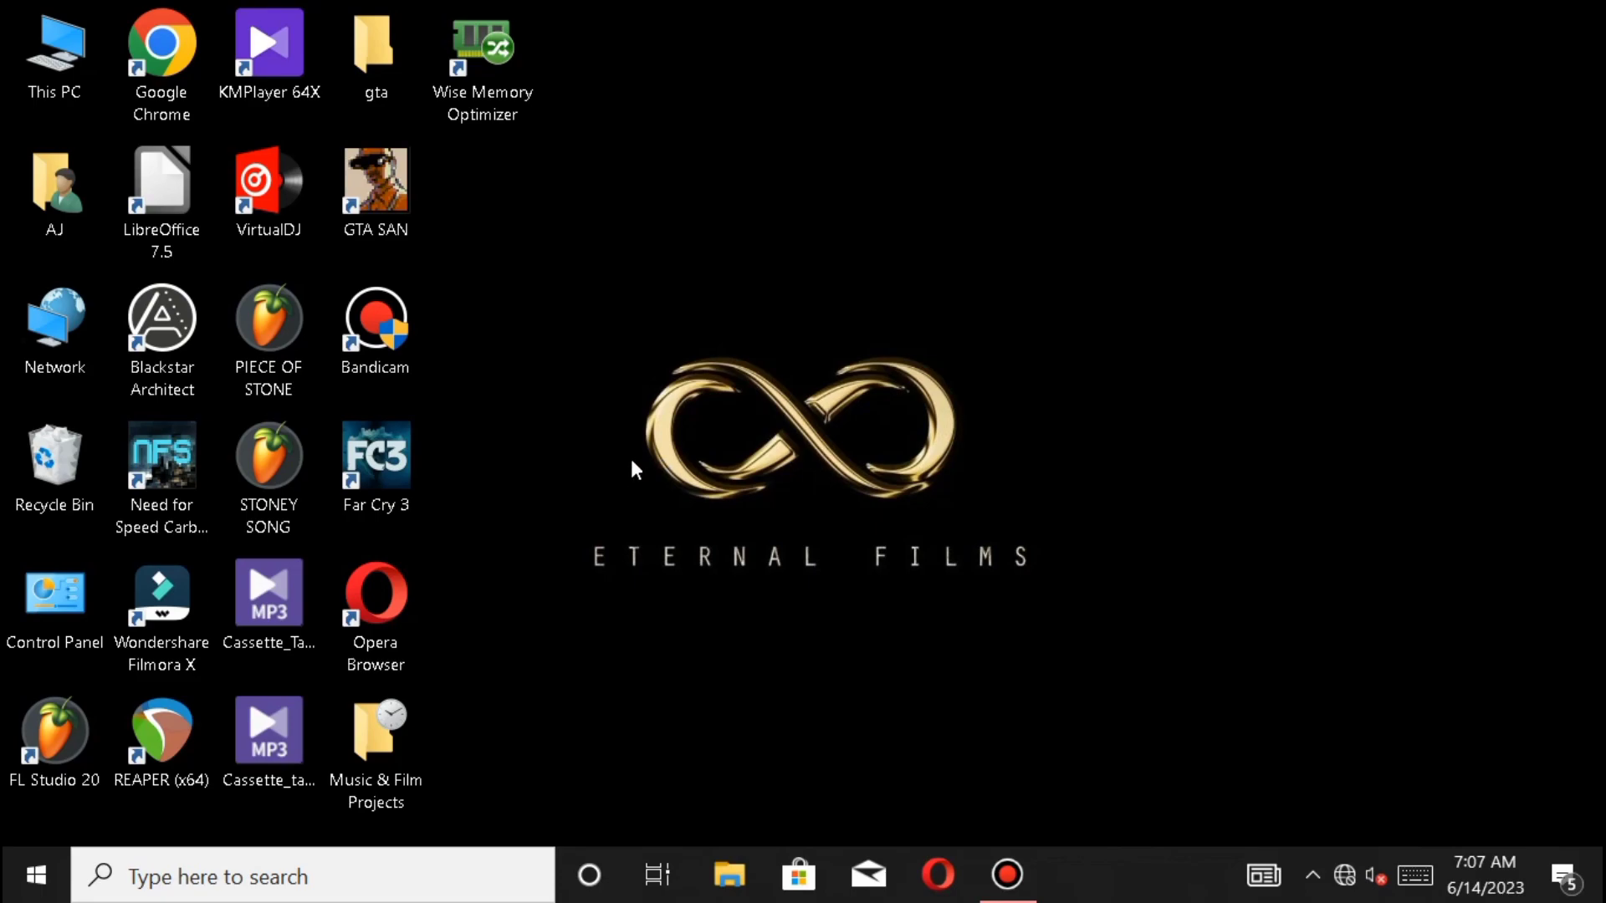
Step: Empty the Recycle Bin, permanently deleting its contents
click(77, 495)
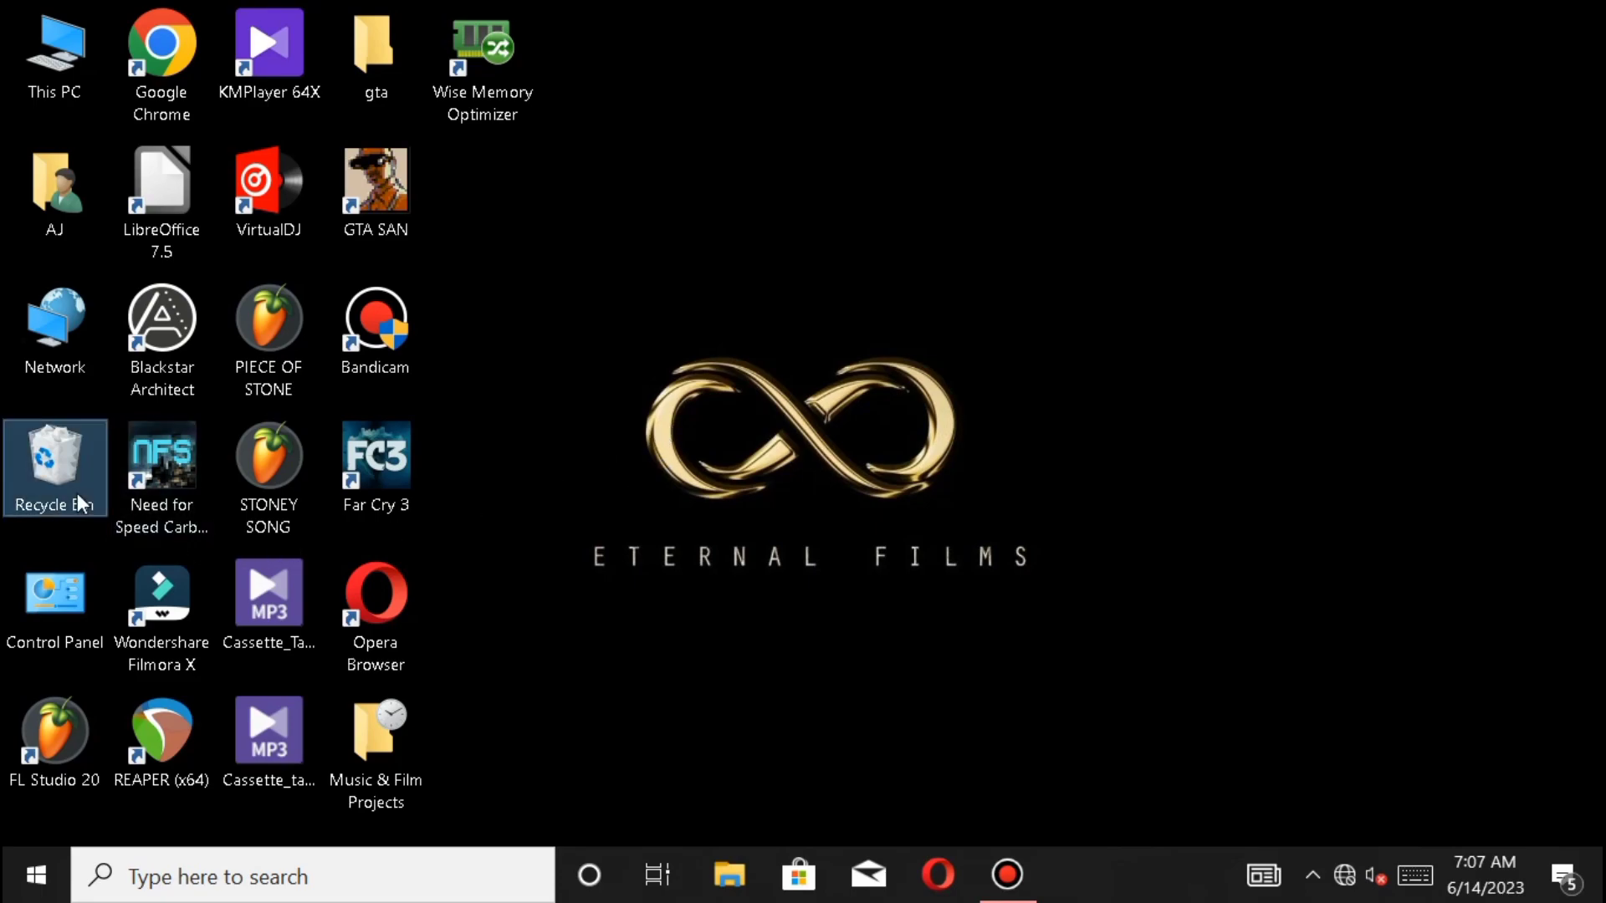
right_click(77, 502)
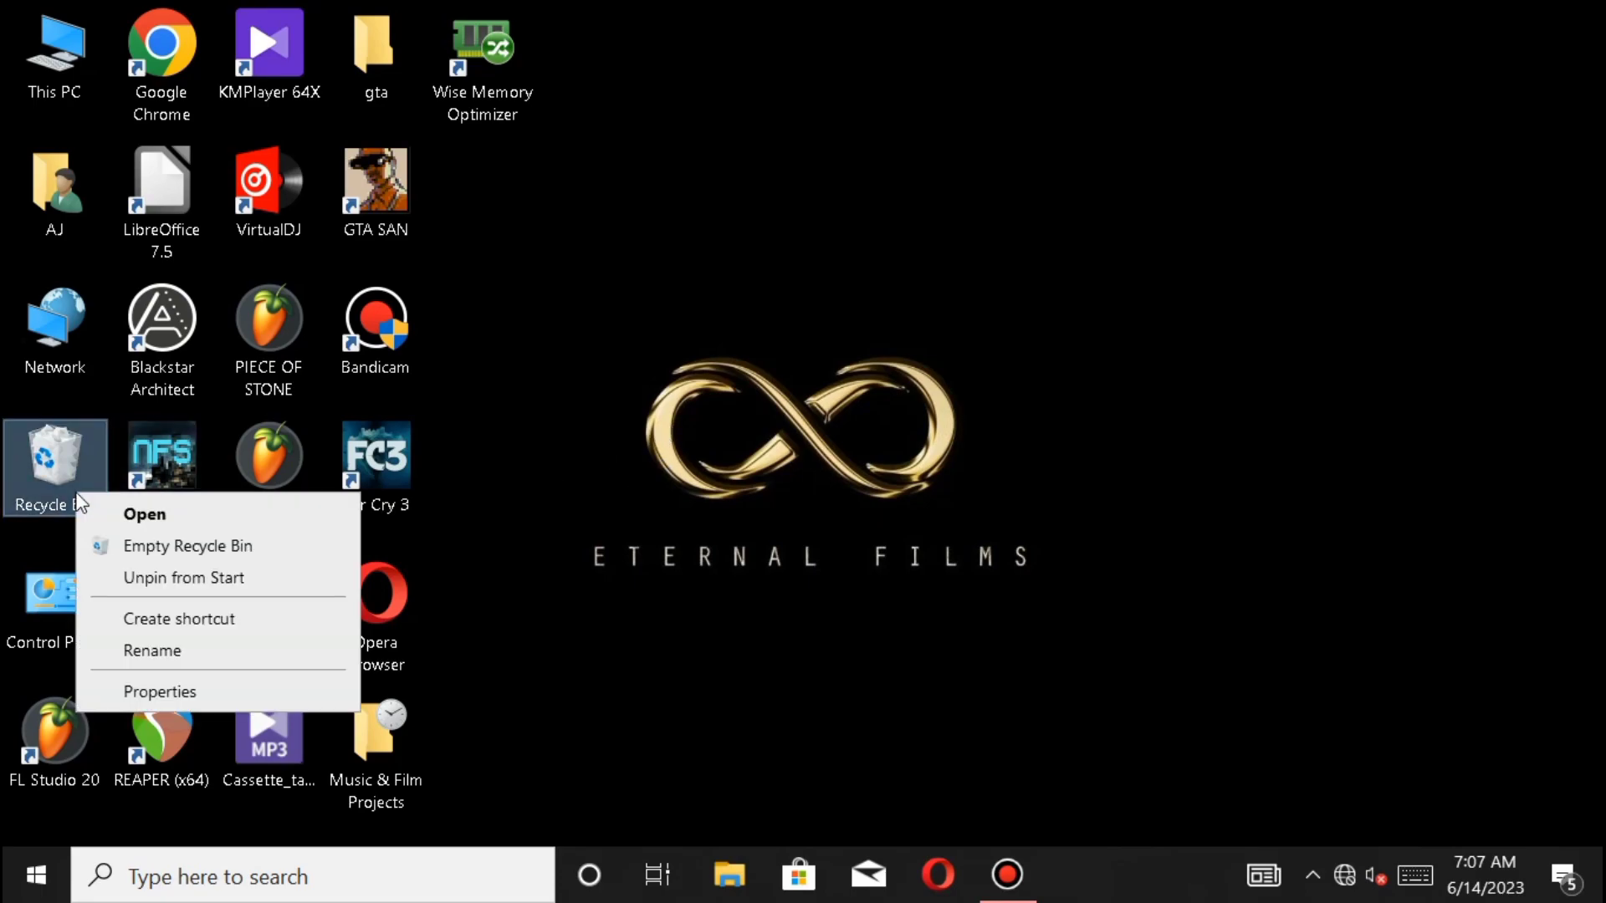
click(140, 557)
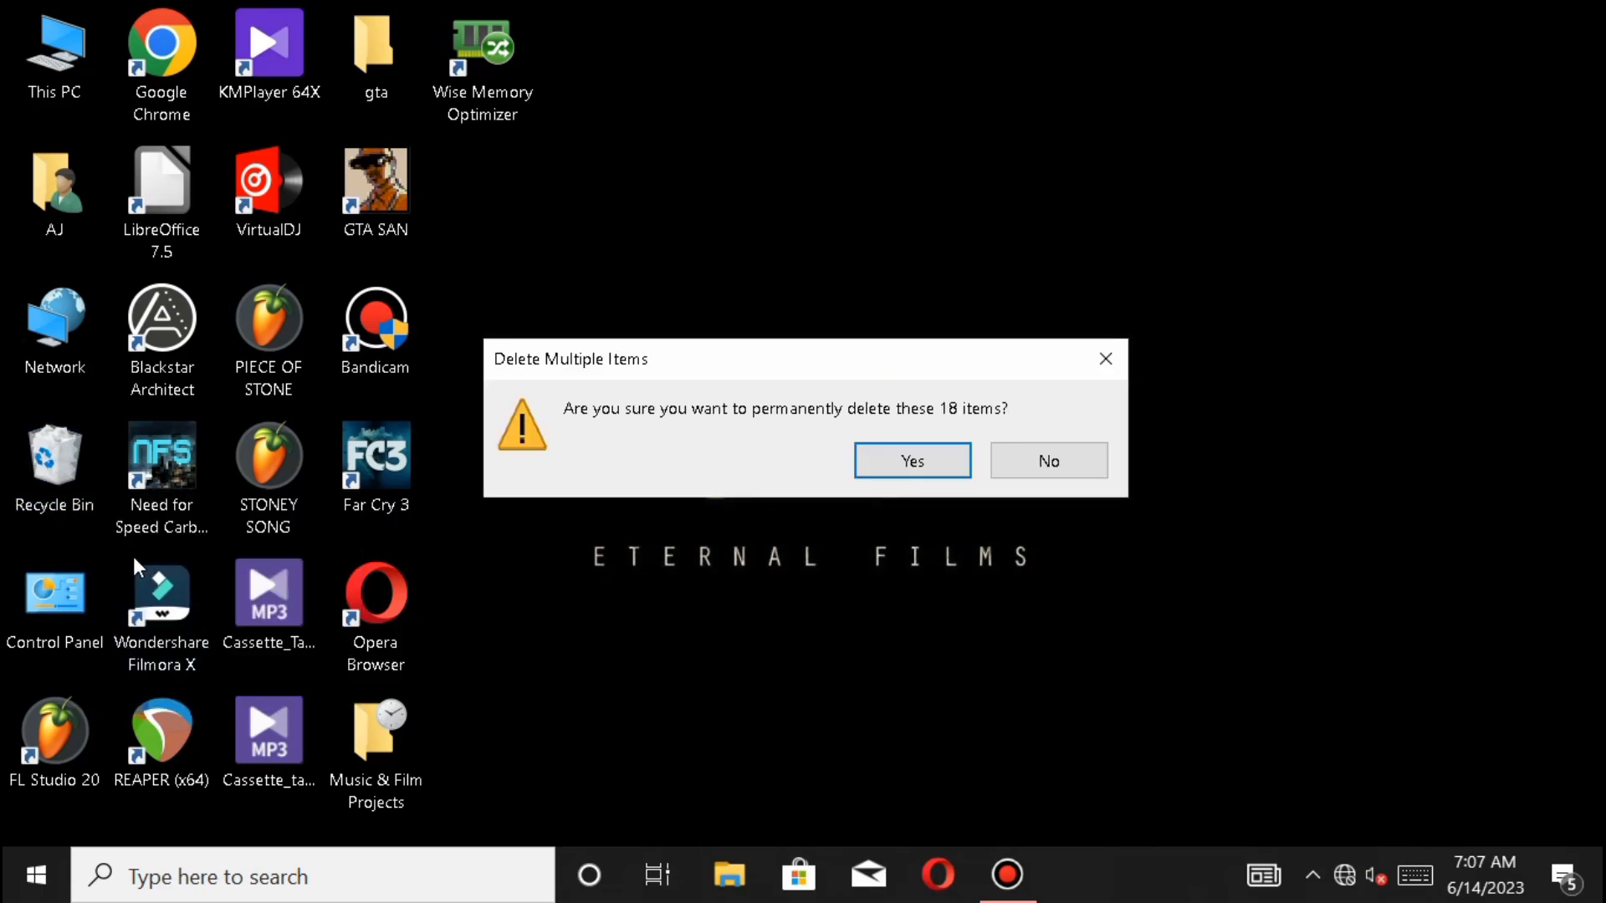
click(910, 468)
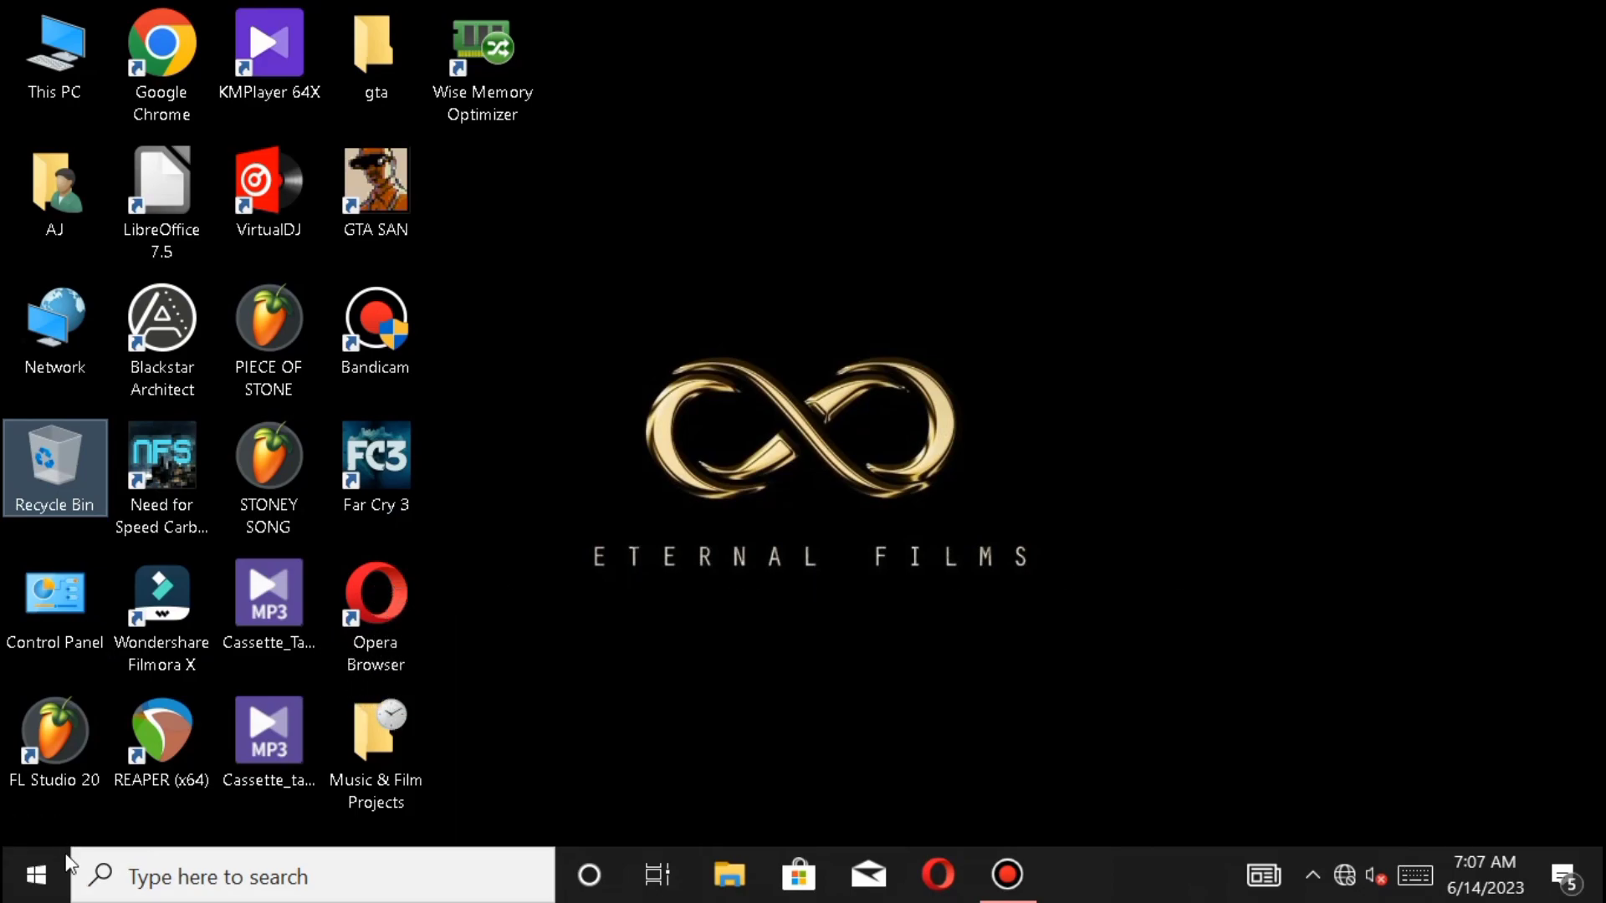
Step: Open Task Manager and show the list of startup programs
right_click(35, 878)
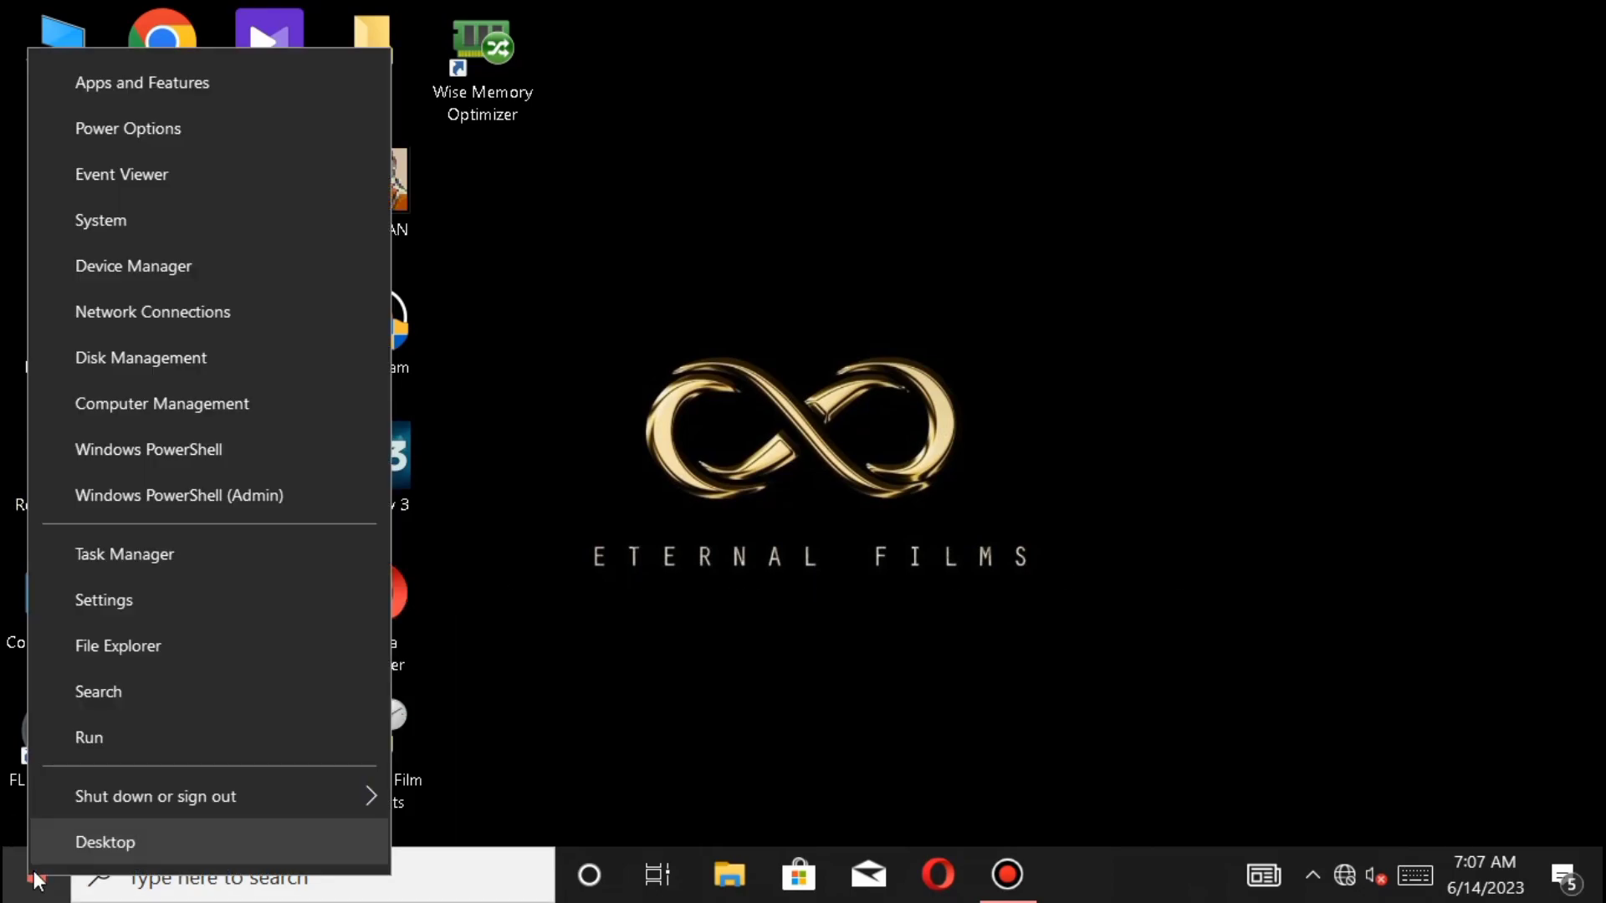
click(121, 552)
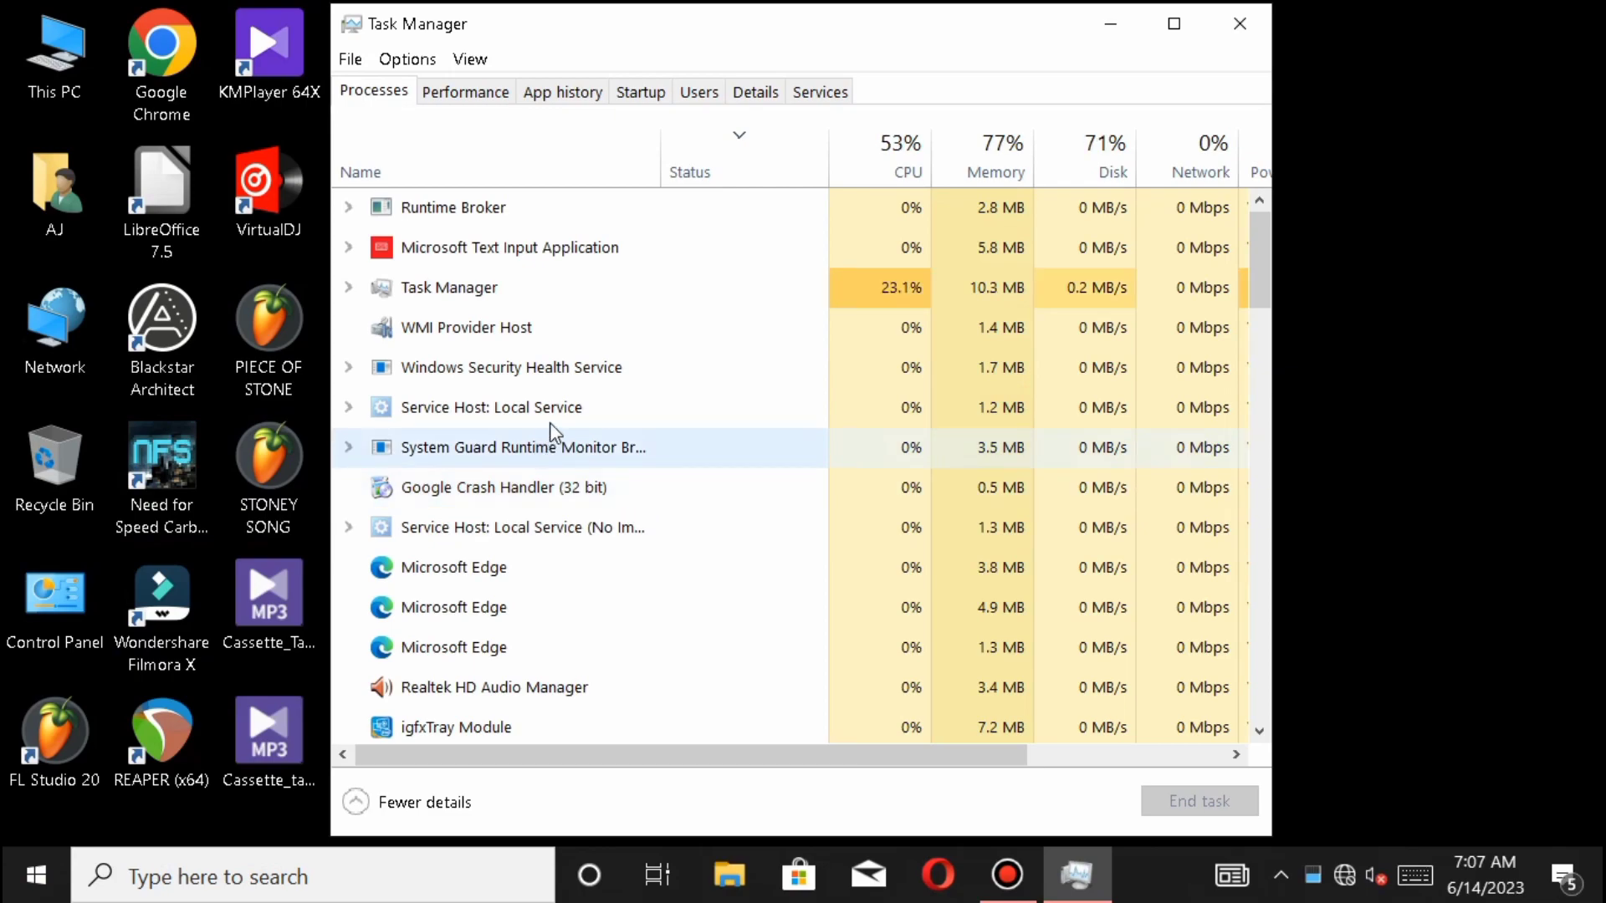
click(642, 93)
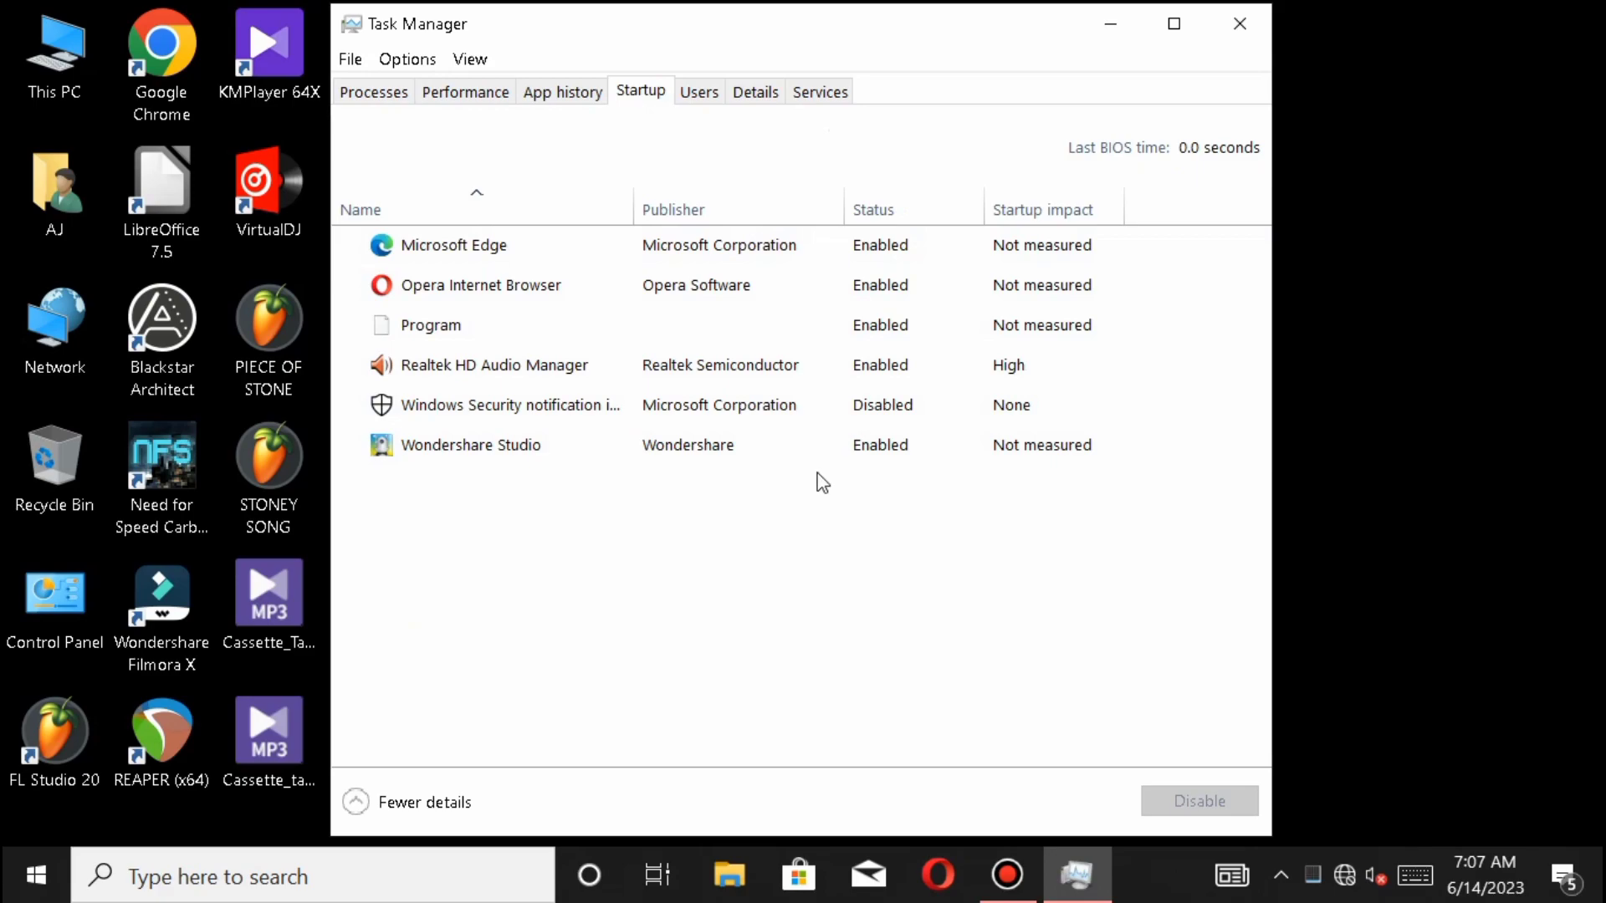
Step: Disable Wondershare Studio from launching at startup
click(506, 455)
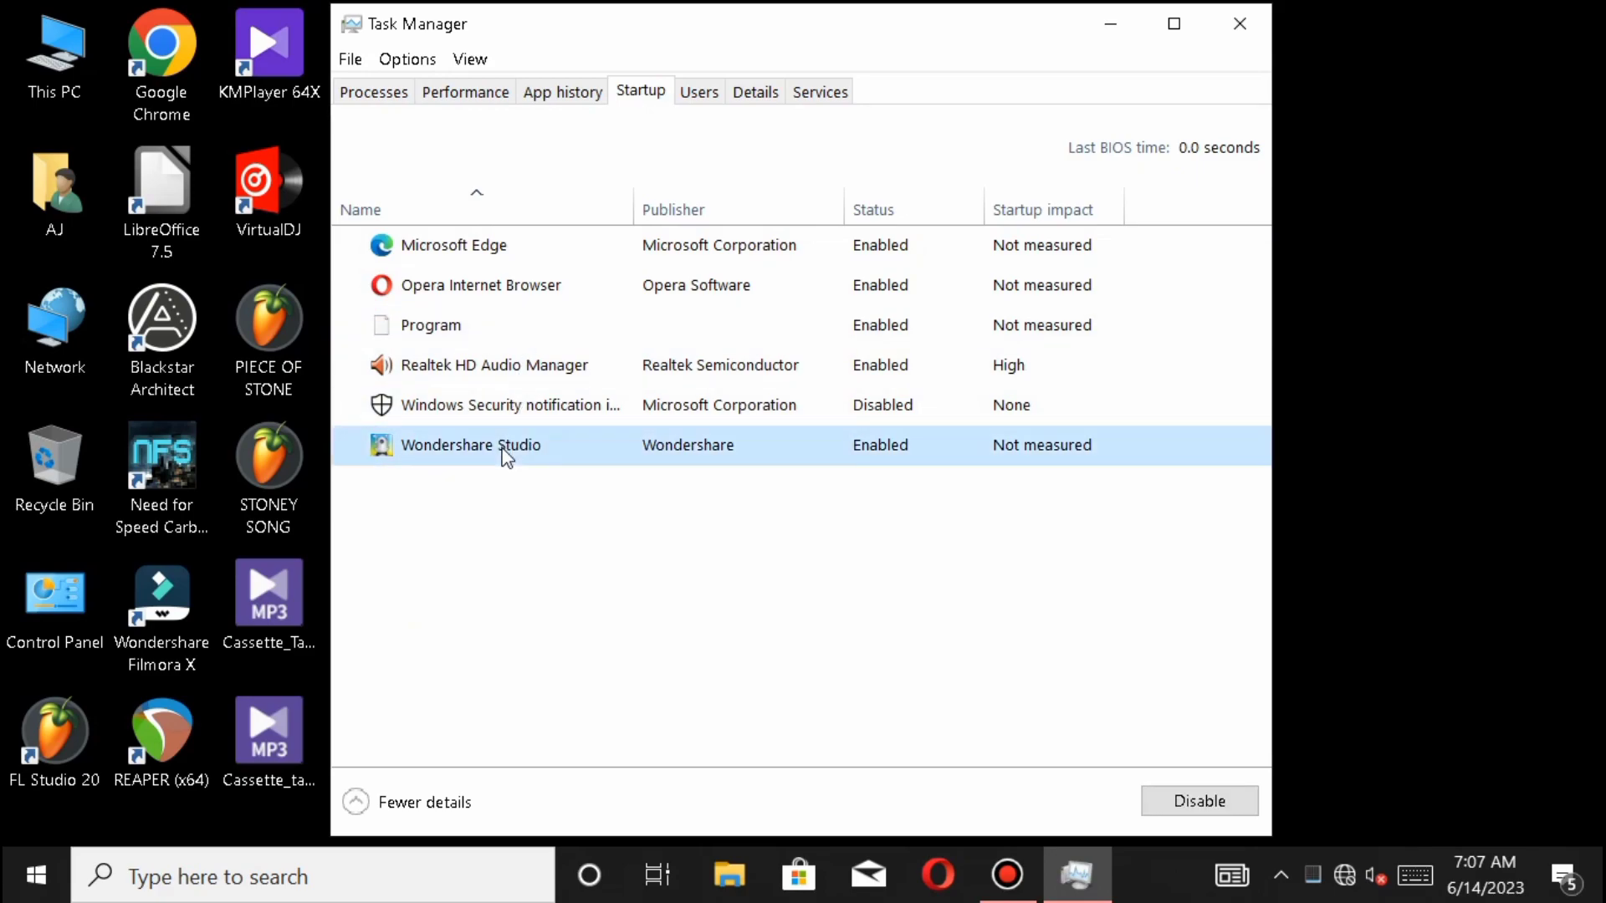
right_click(691, 459)
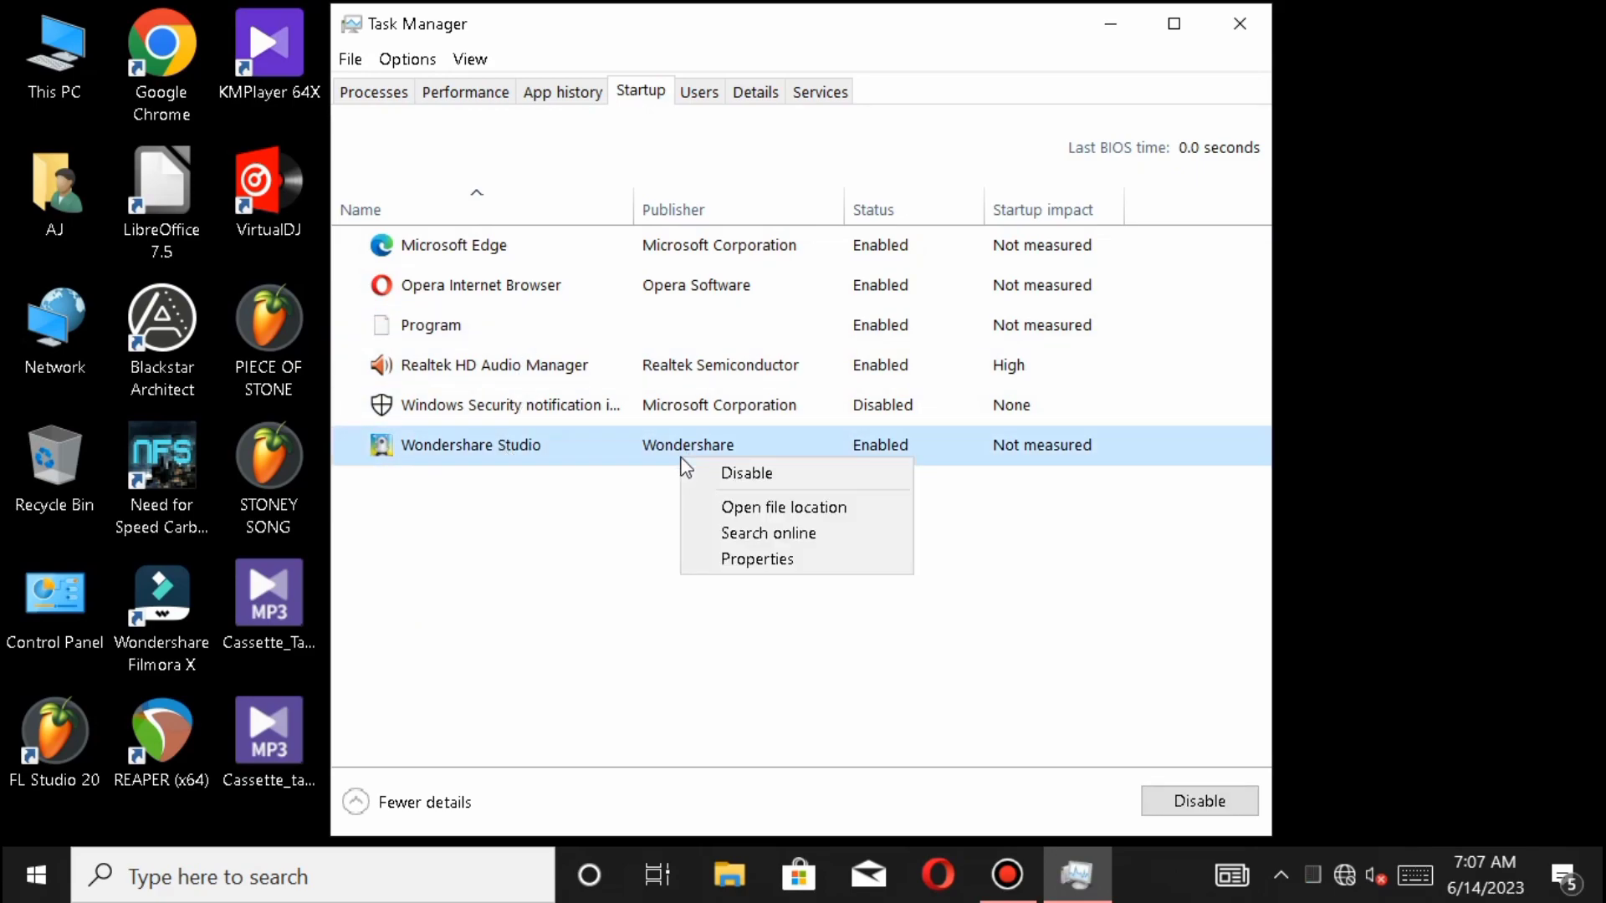
click(1116, 796)
click(1181, 806)
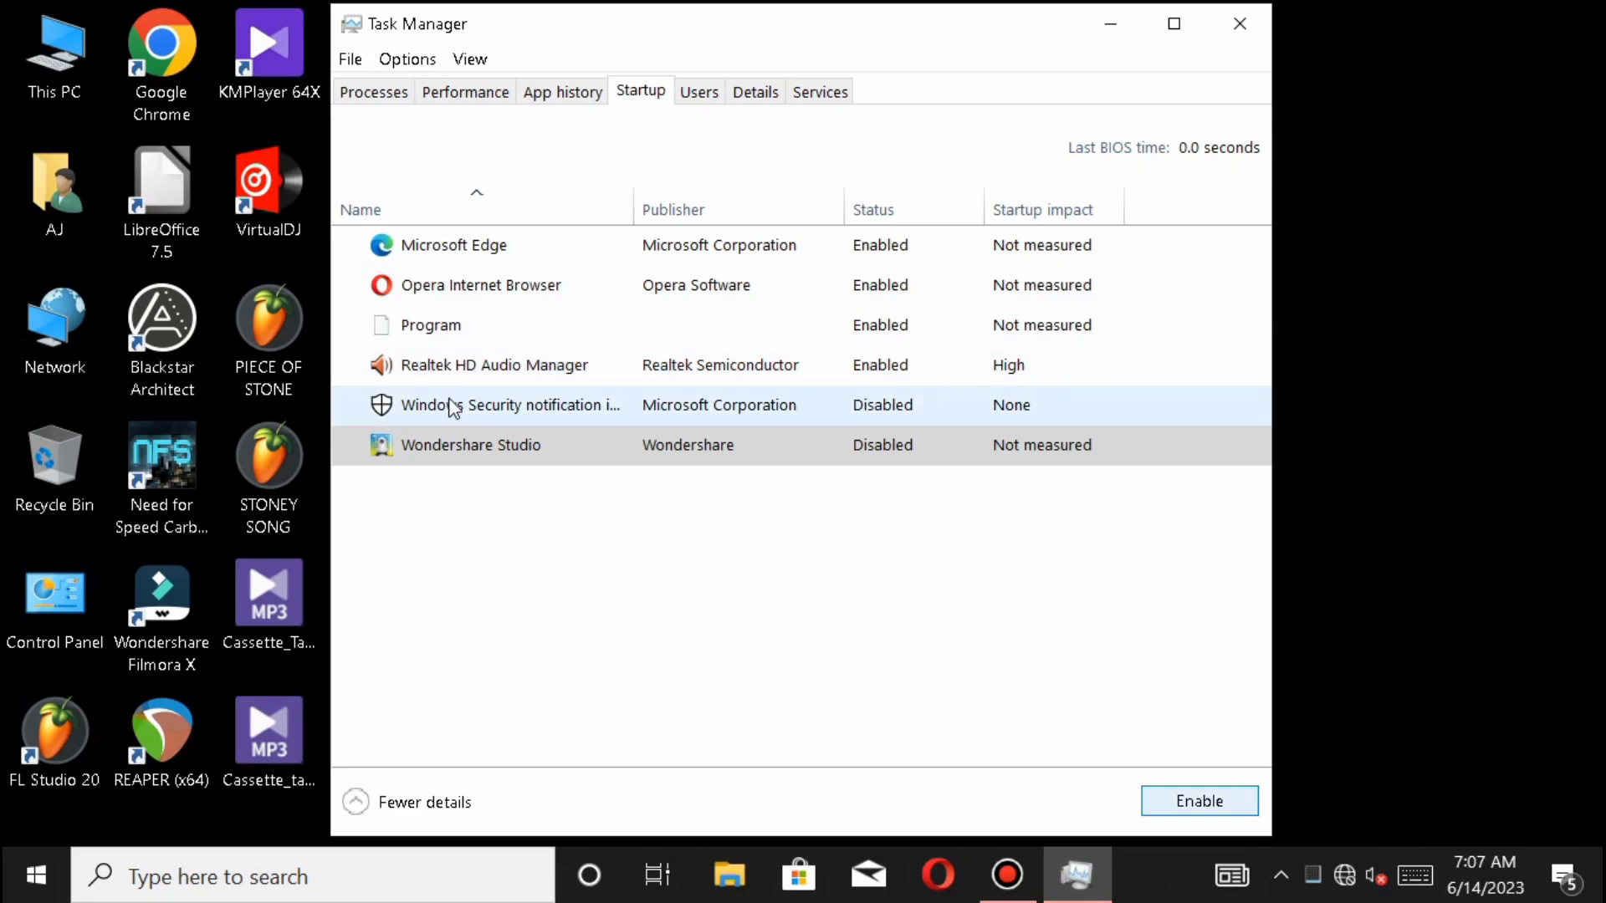
Step: Disable Opera Internet Browser from launching at startup
click(459, 335)
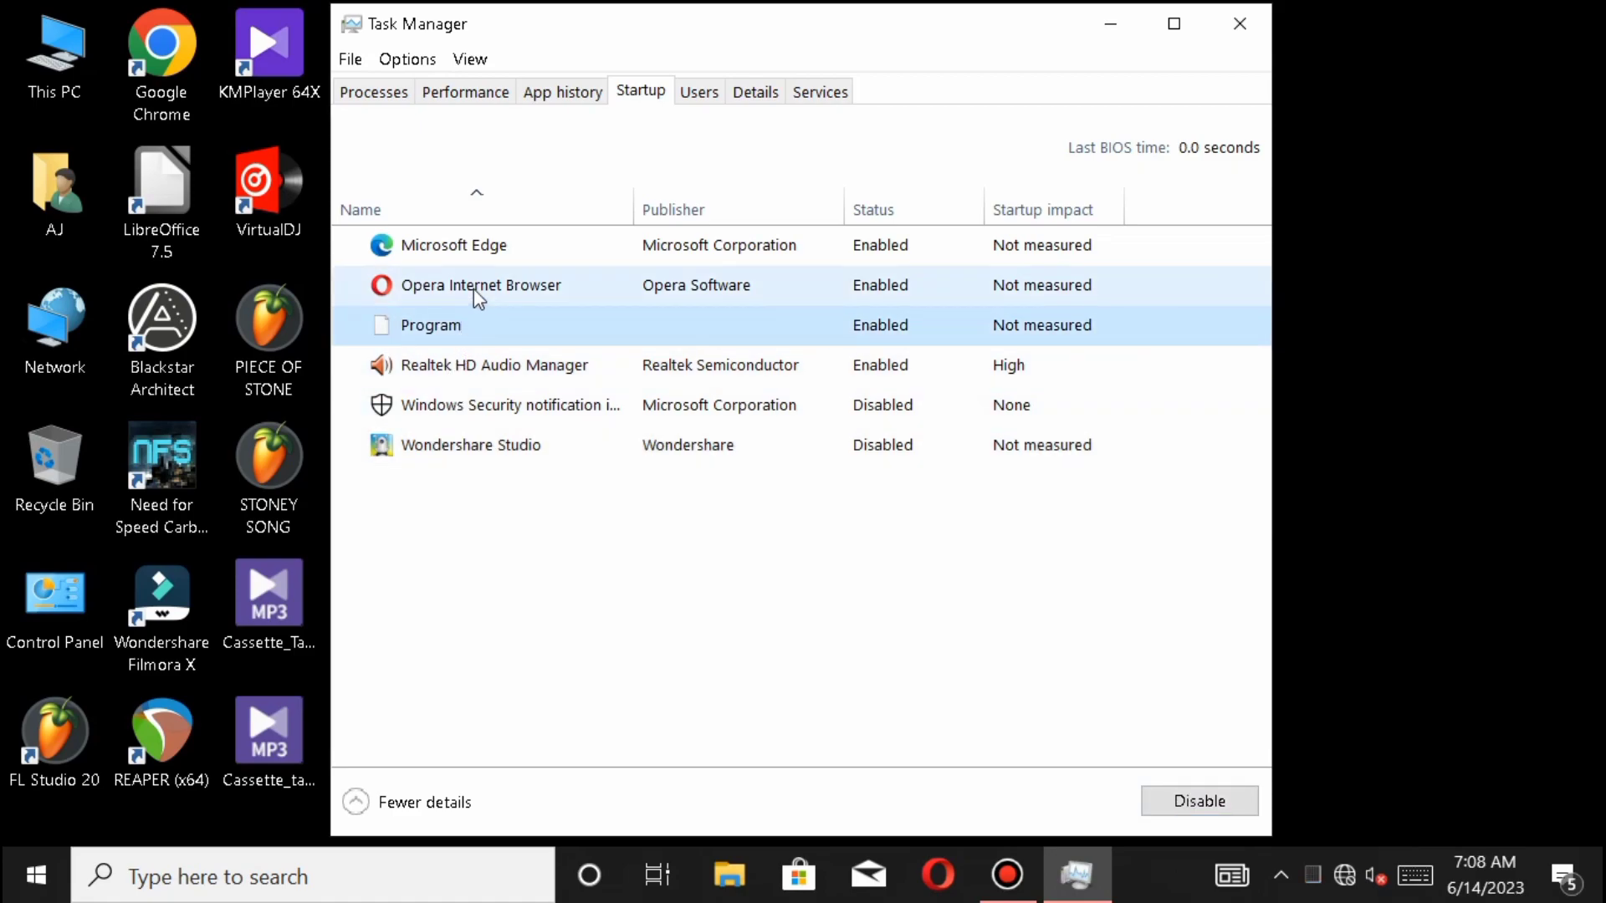
click(454, 294)
right_click(500, 292)
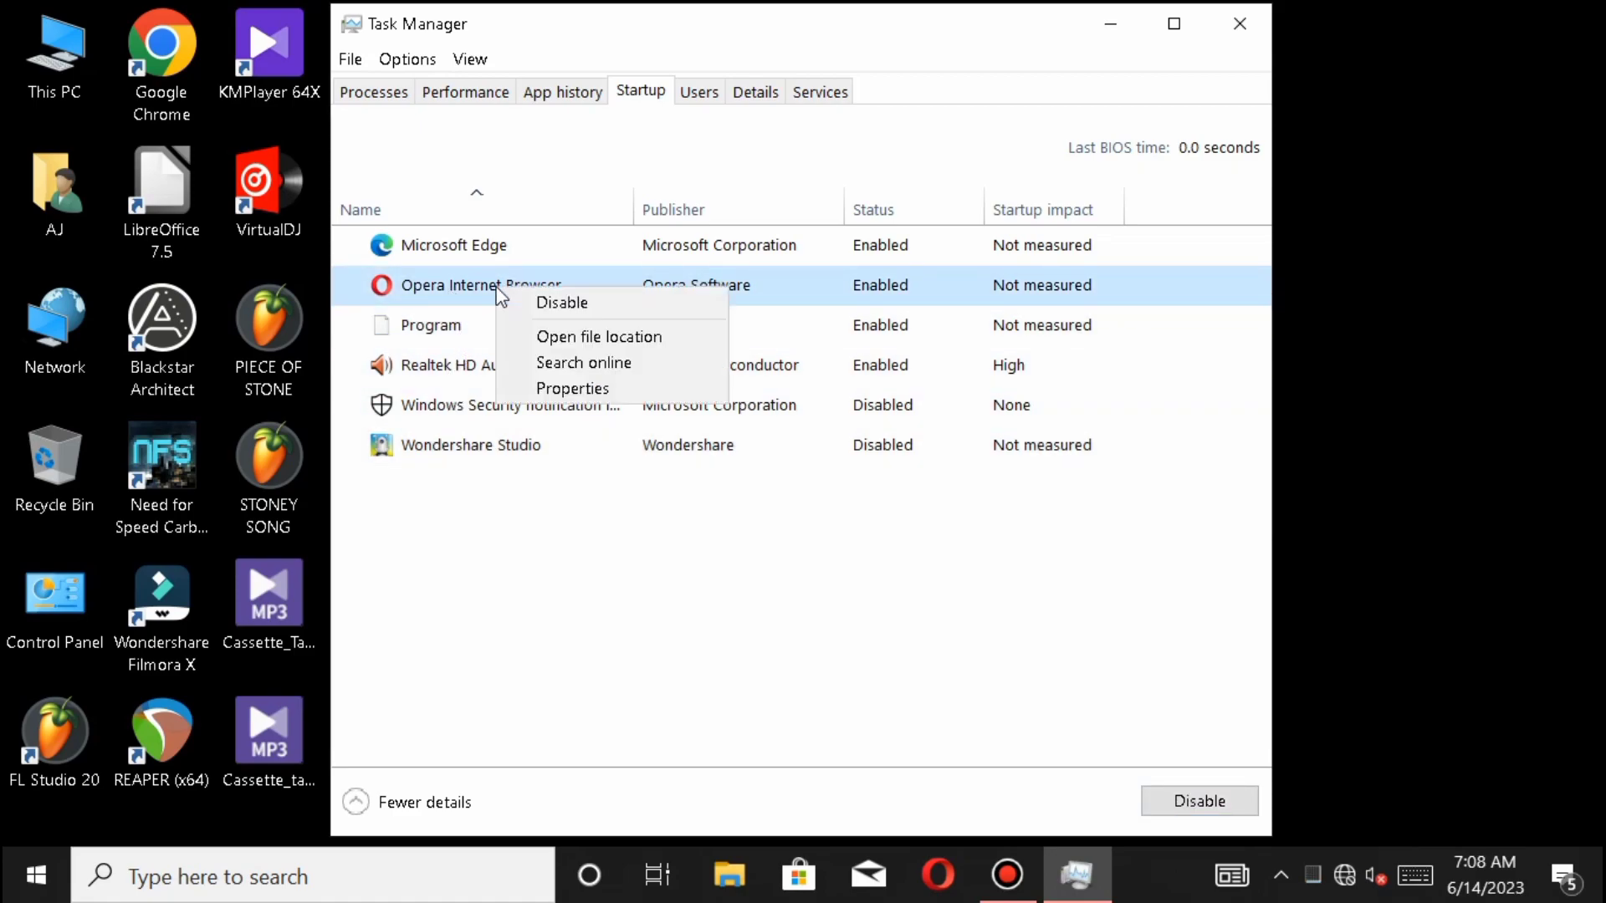
key(Escape)
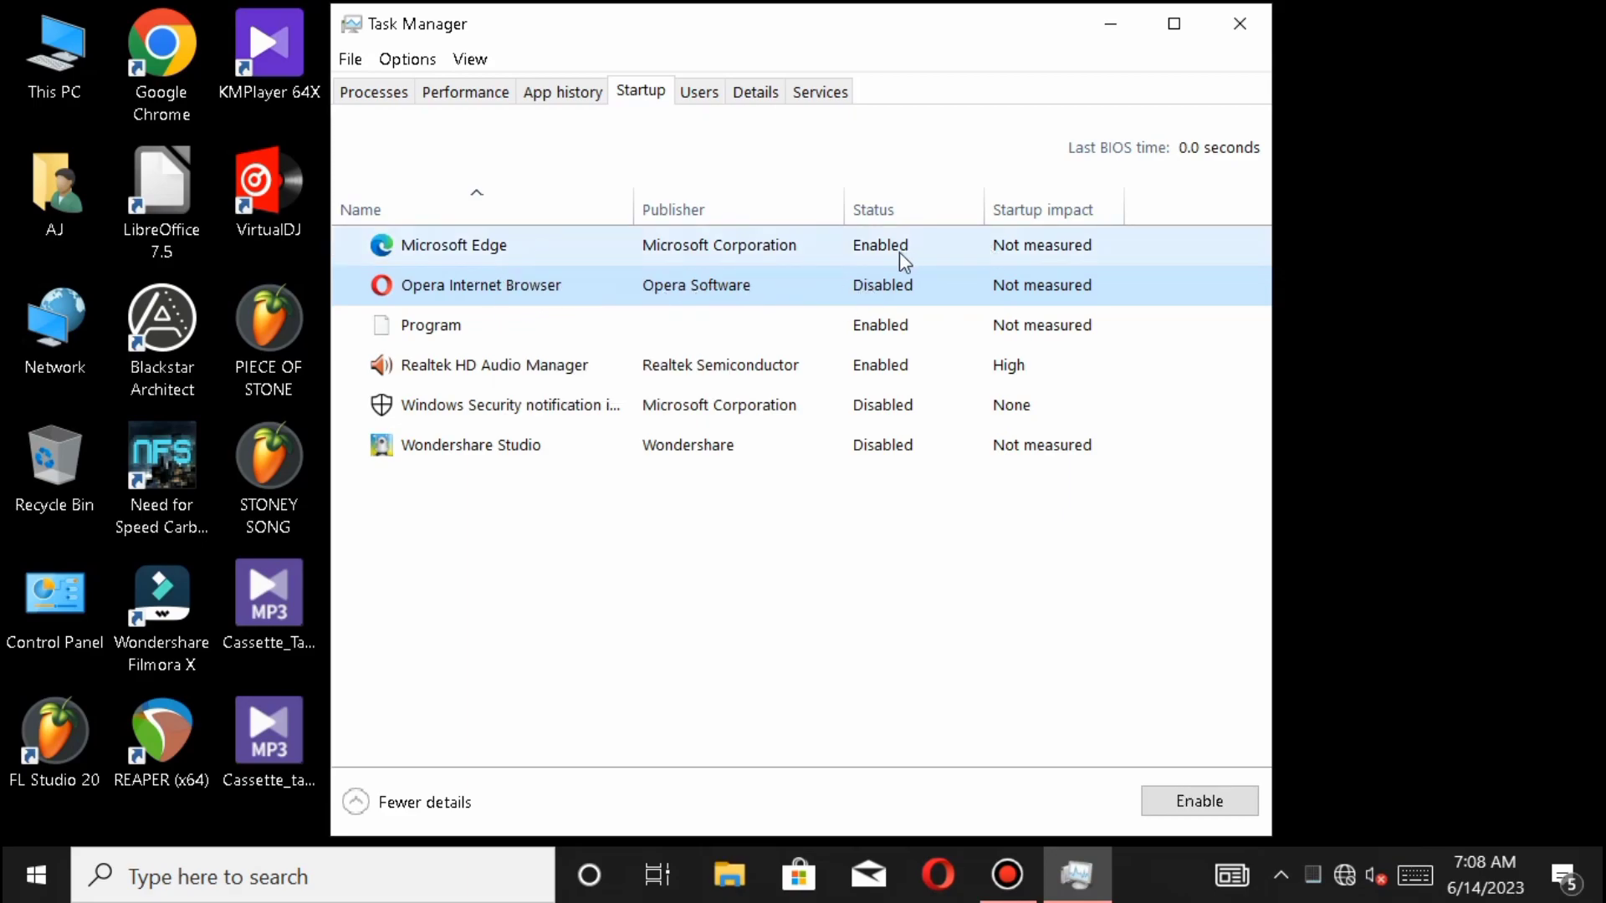
Step: Disable Microsoft Edge from launching at startup and close Task Manager
right_click(618, 258)
click(734, 274)
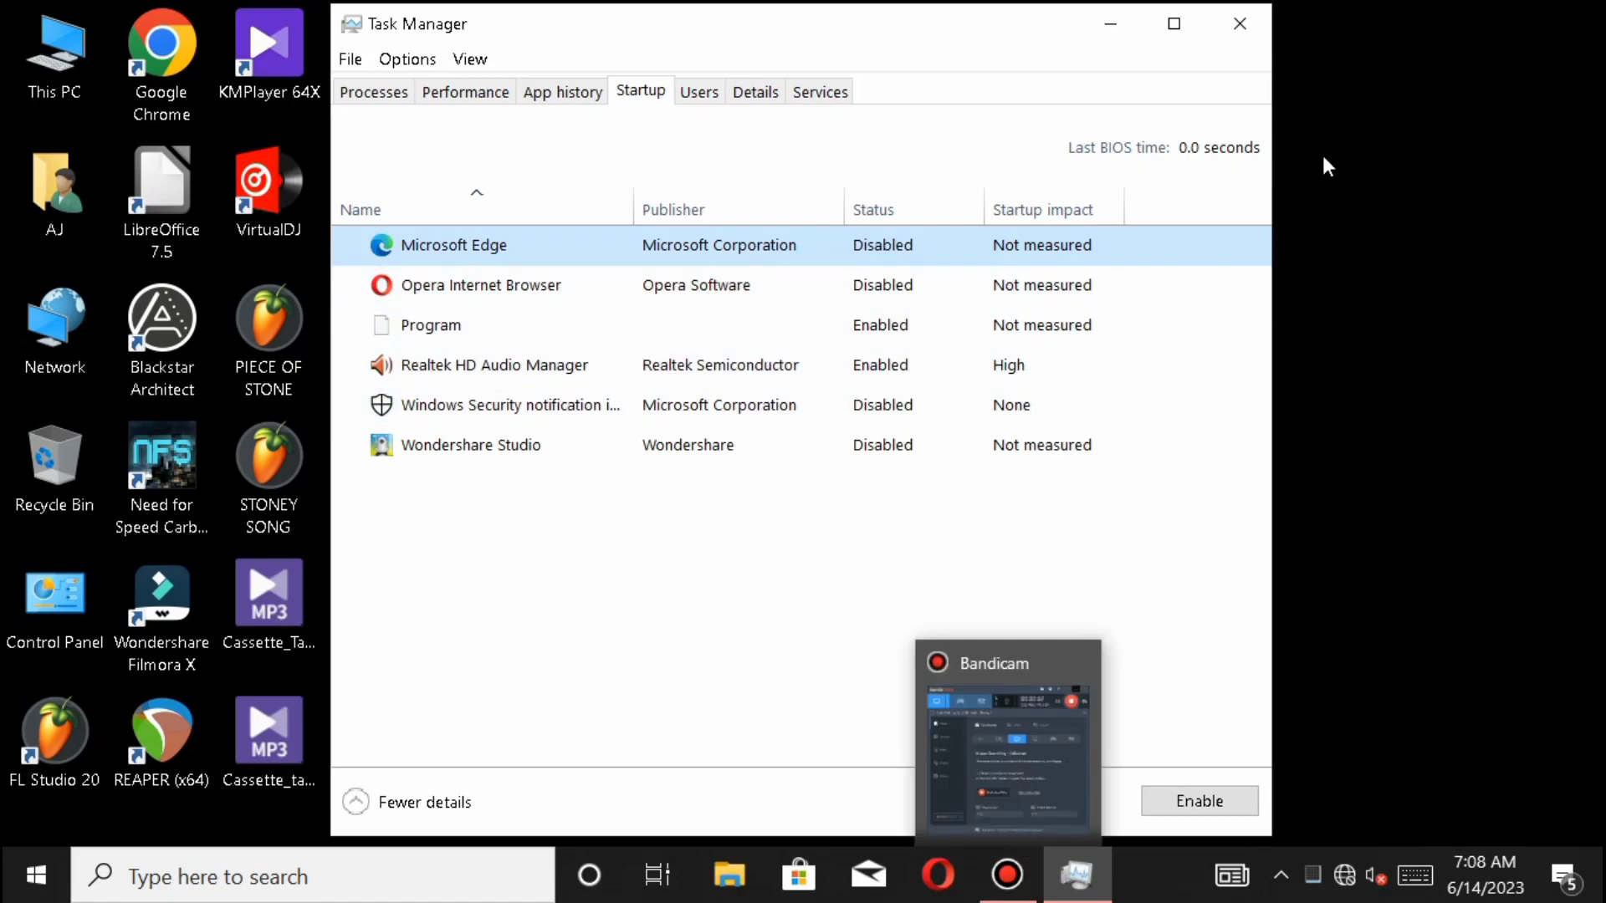
click(1231, 25)
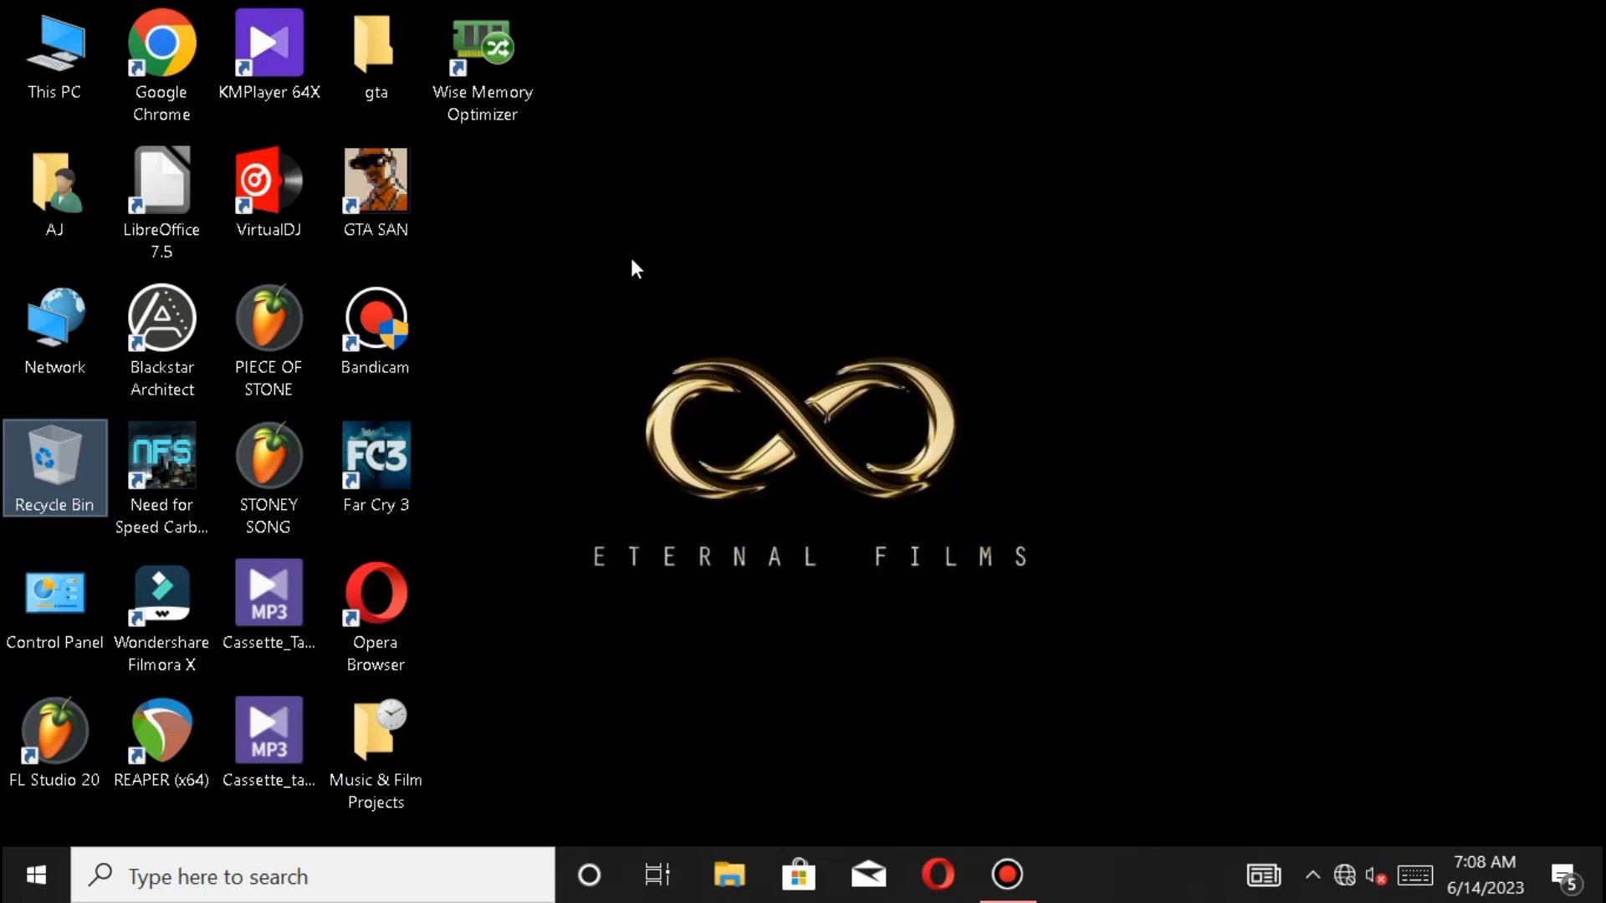
Step: Move the Wise Memory Optimizer shortcut out of the icon columns onto the open area of the desktop
drag(499, 57, 1176, 351)
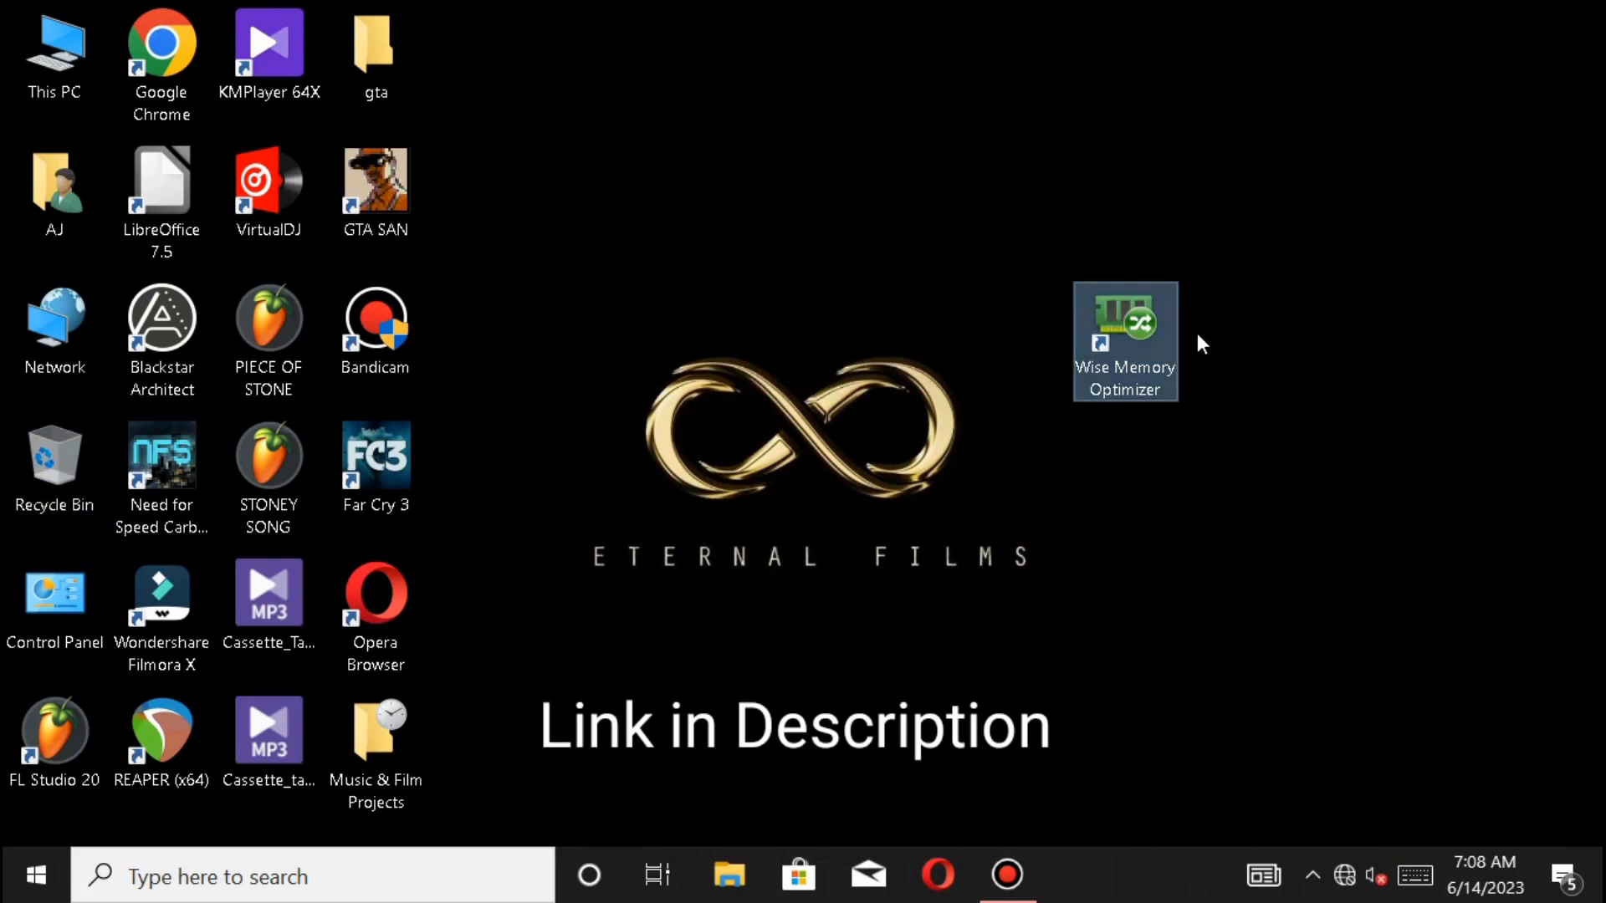
click(938, 316)
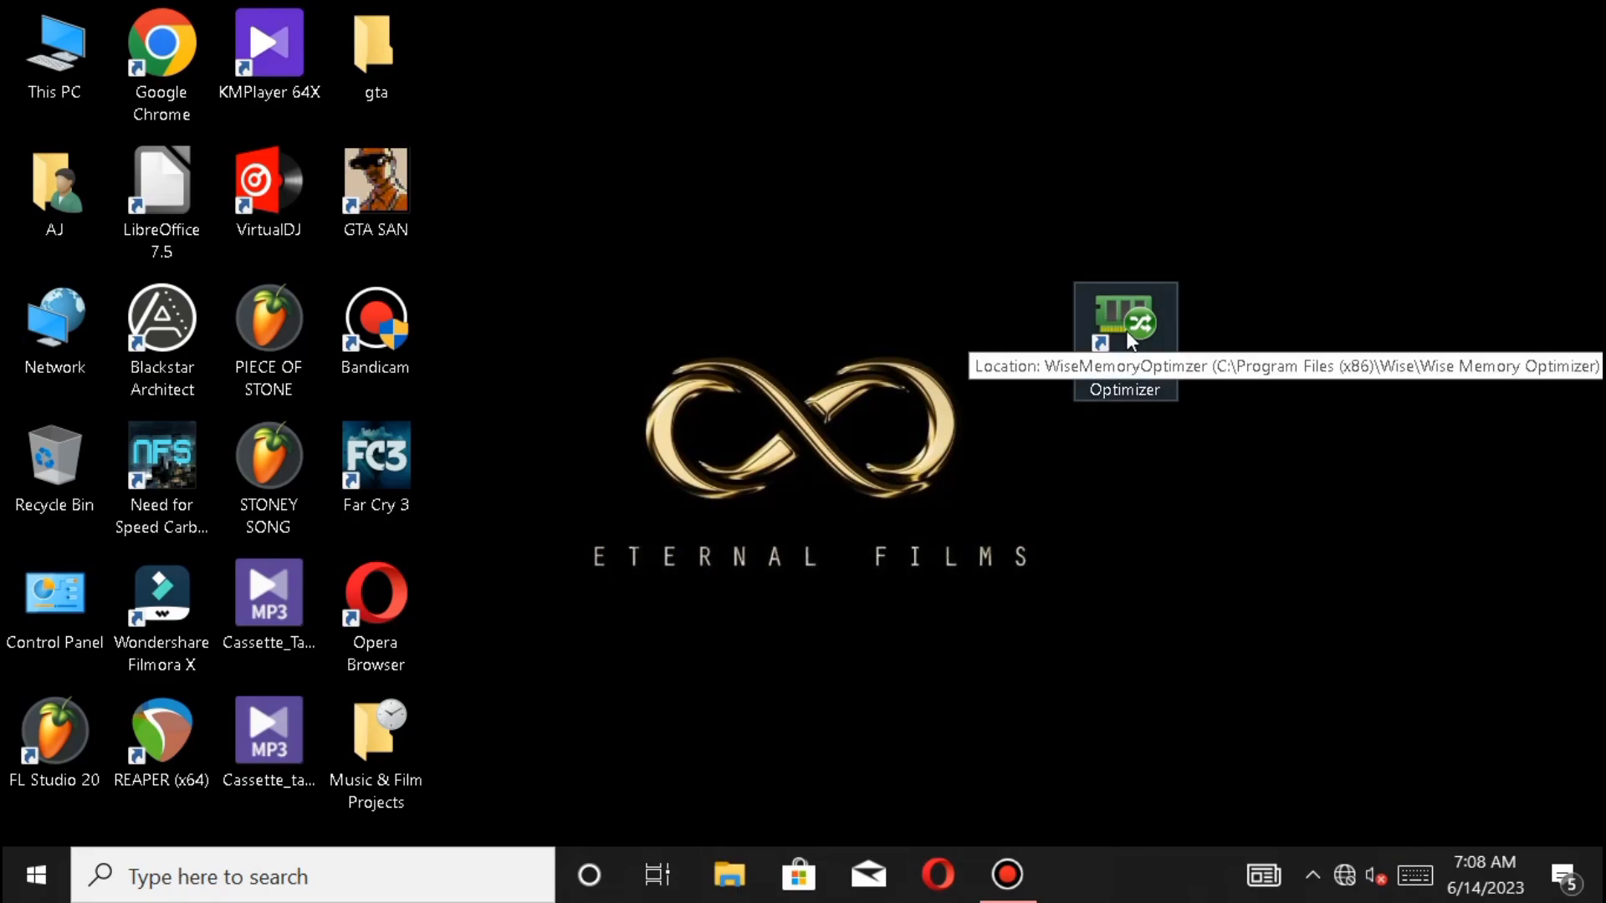
drag(1146, 316, 635, 213)
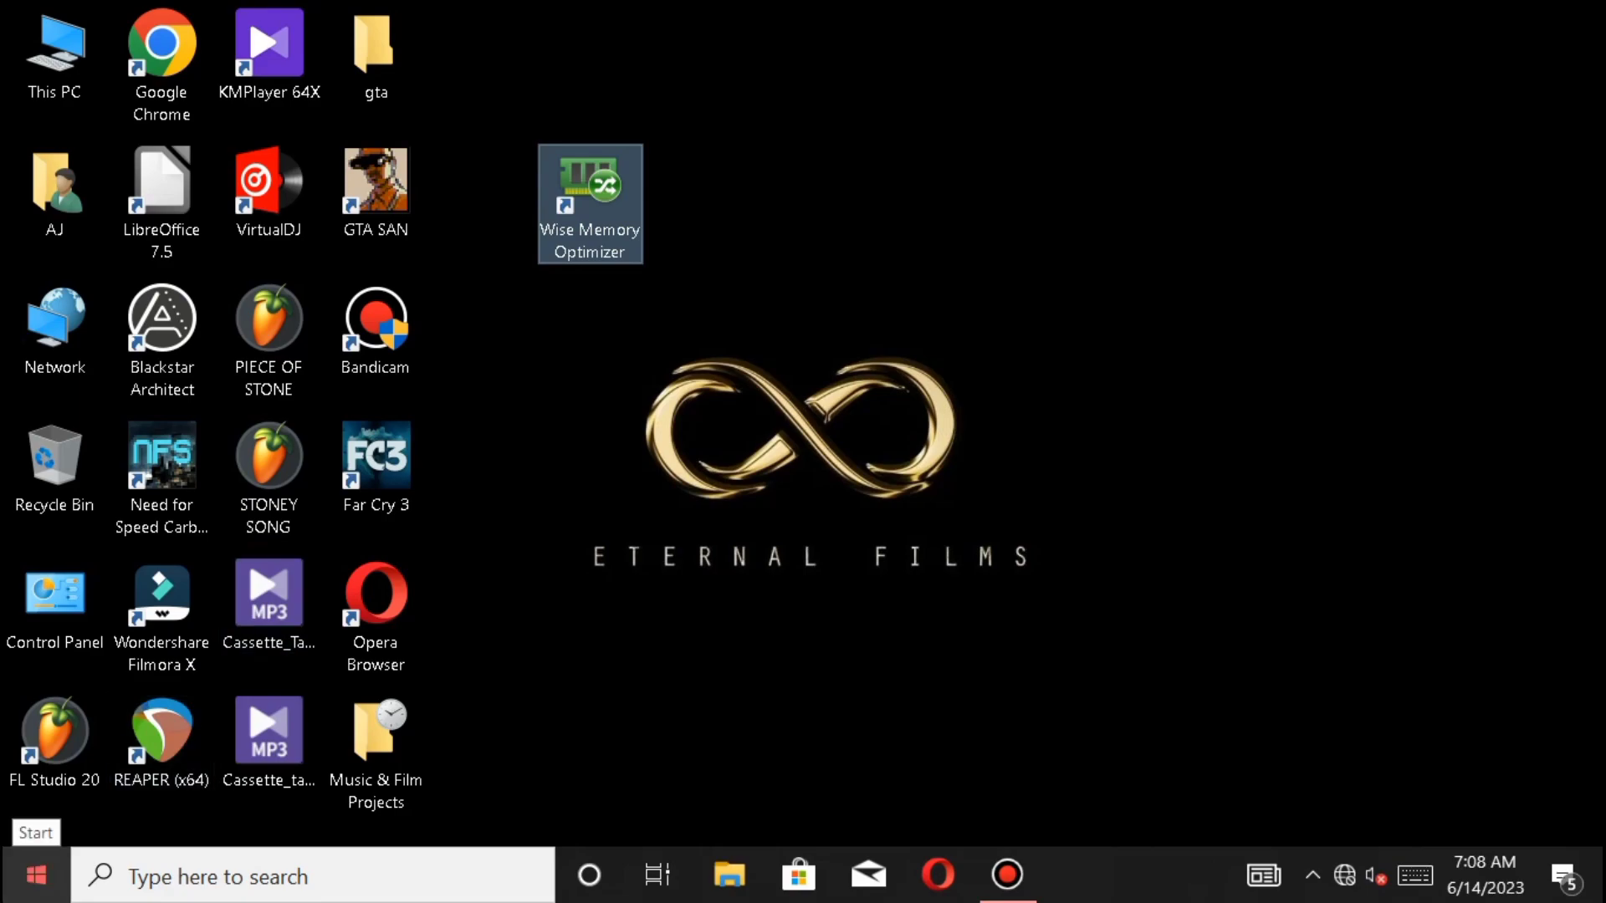
Step: Open Task Manager with its process list clear of the desktop icons, and place the Wise Memory Optimizer shortcut beside the GTA SAN icon
right_click(36, 875)
click(129, 585)
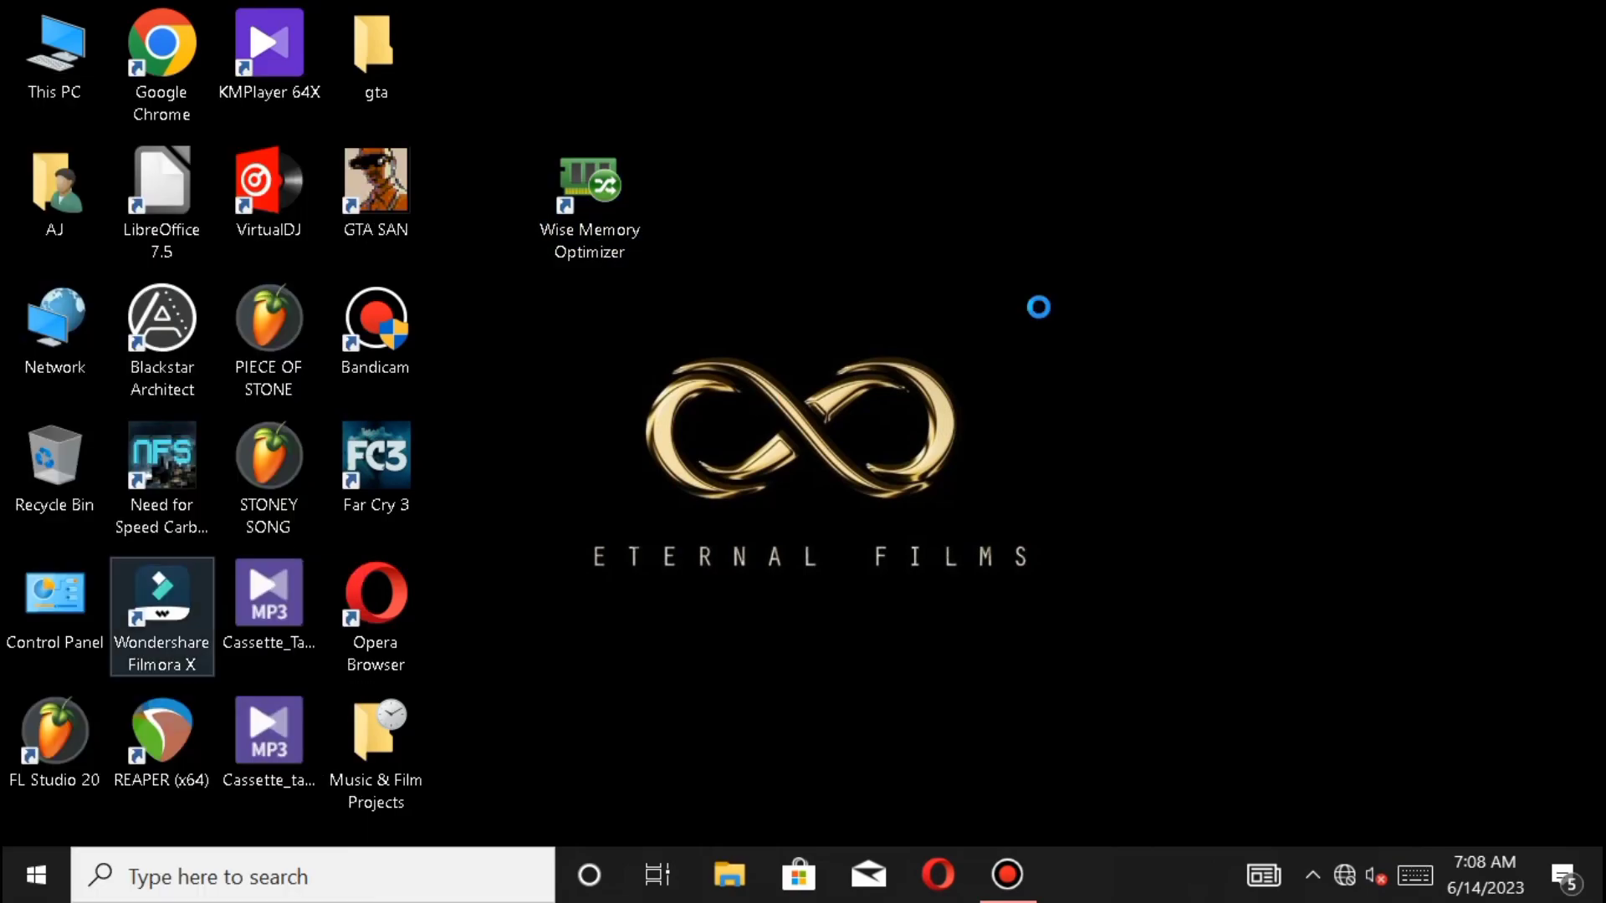
drag(956, 23, 1287, 65)
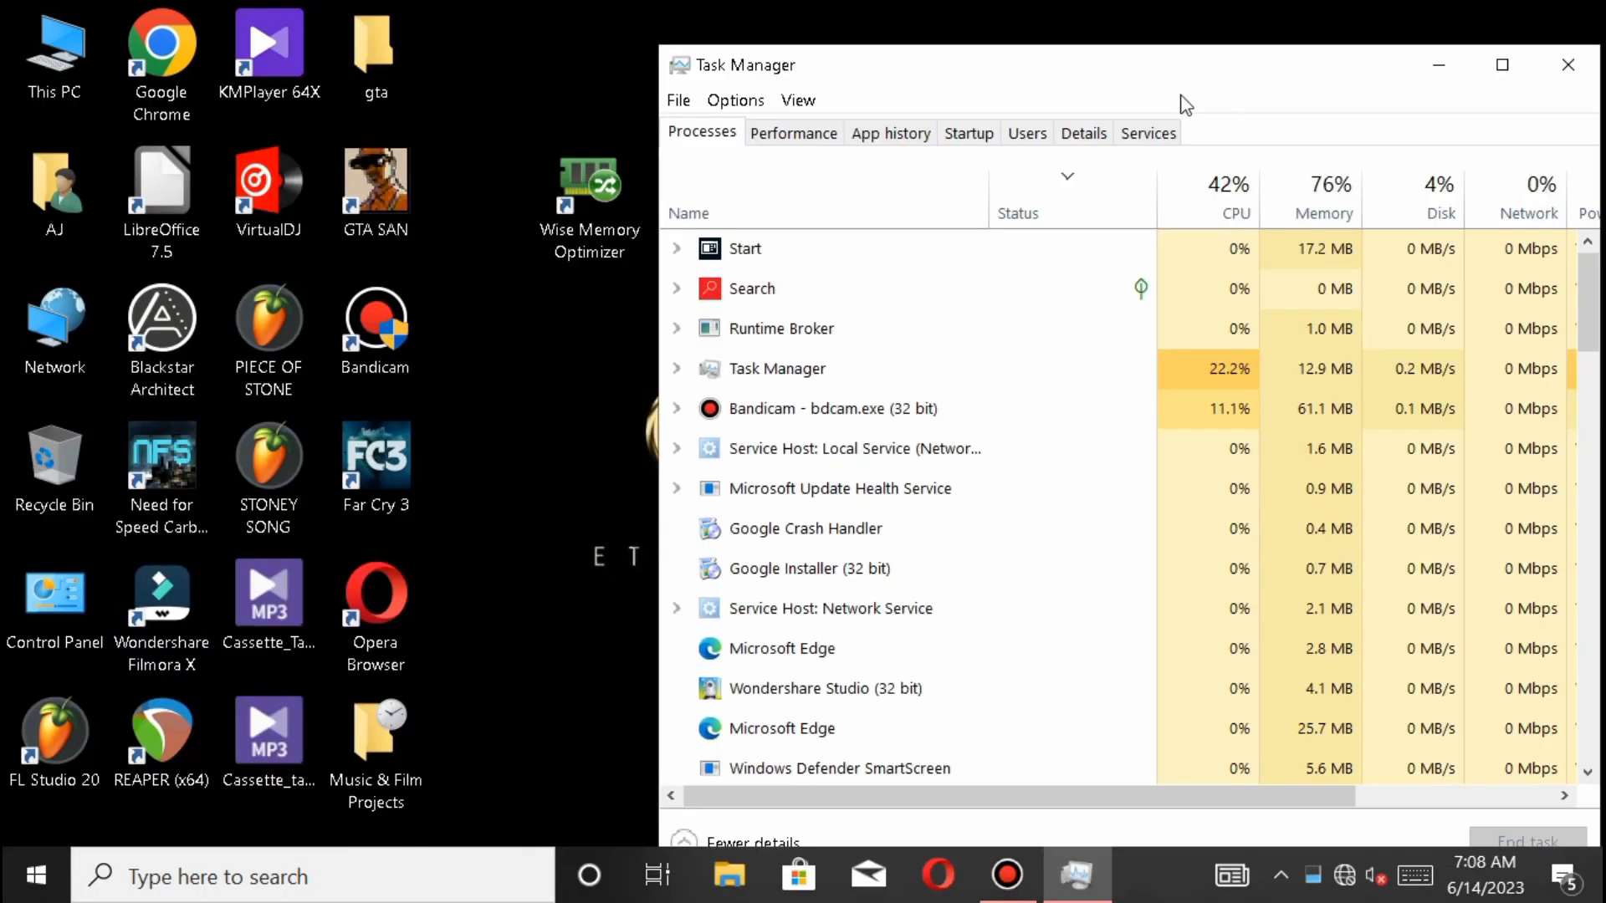
drag(594, 192, 514, 180)
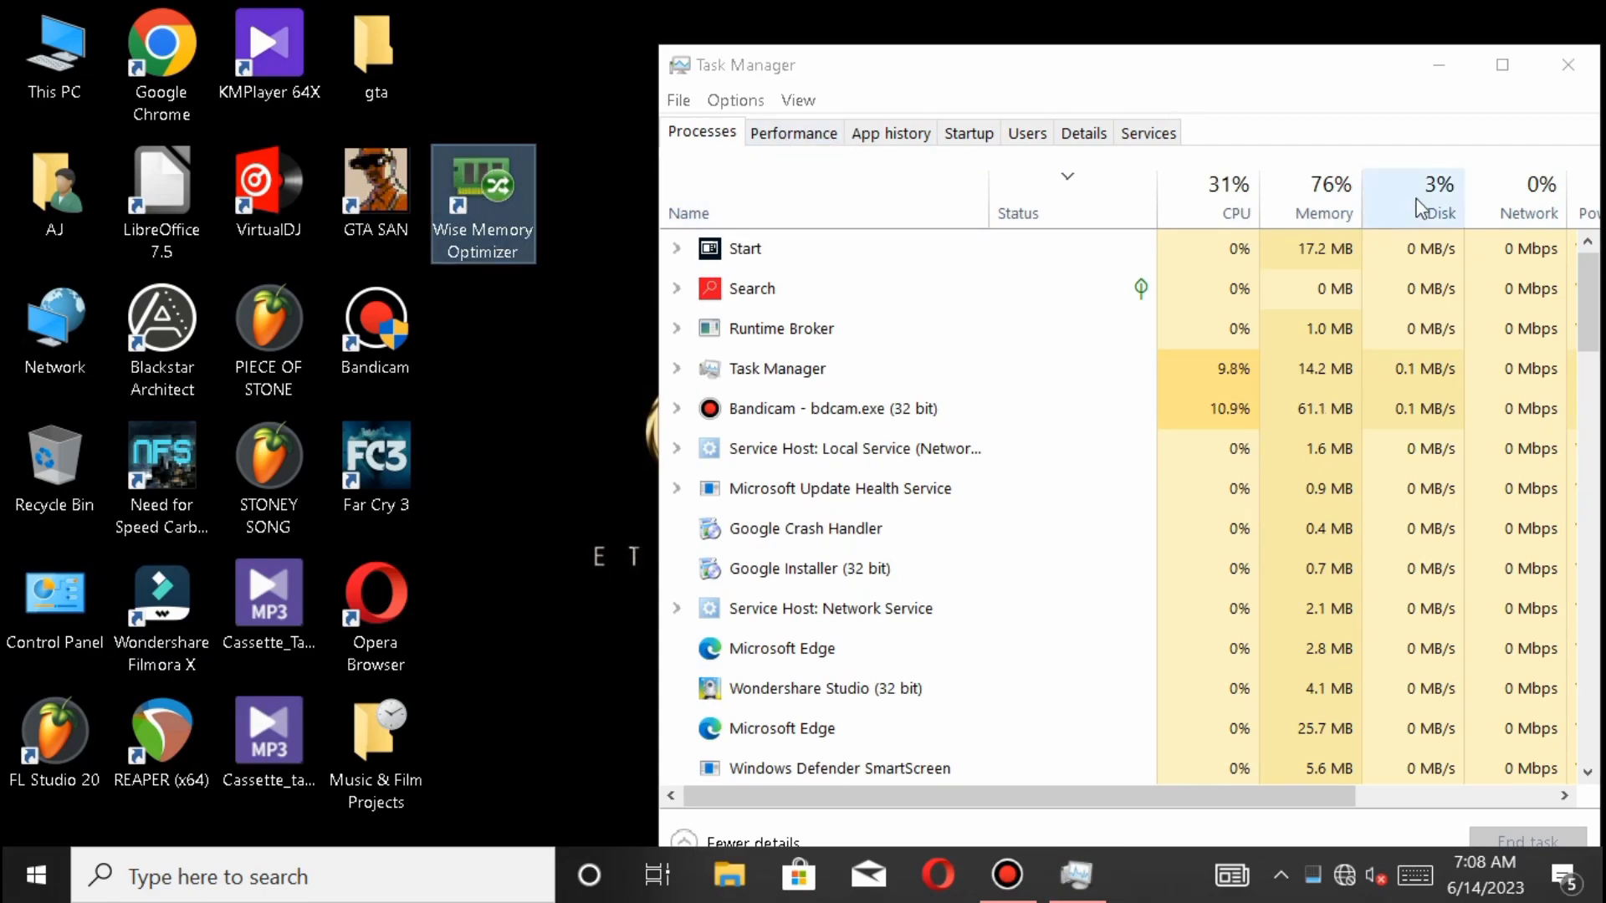
drag(1246, 72, 1182, 60)
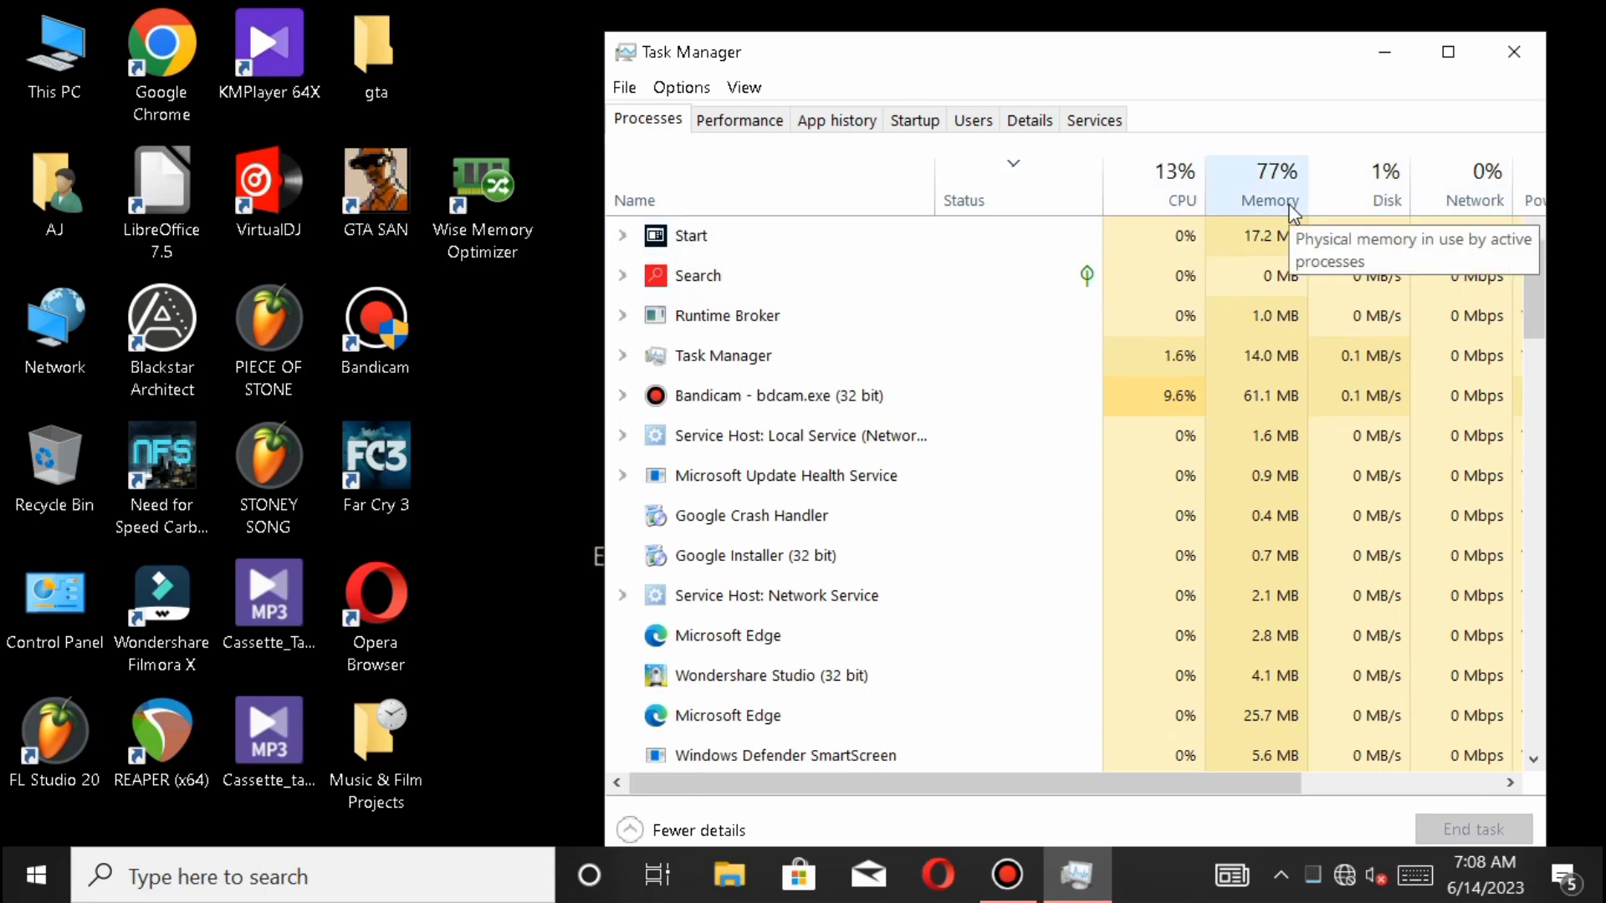
Step: Launch Wise Memory Optimizer and position its window beside Task Manager so both memory readings can be compared
click(480, 204)
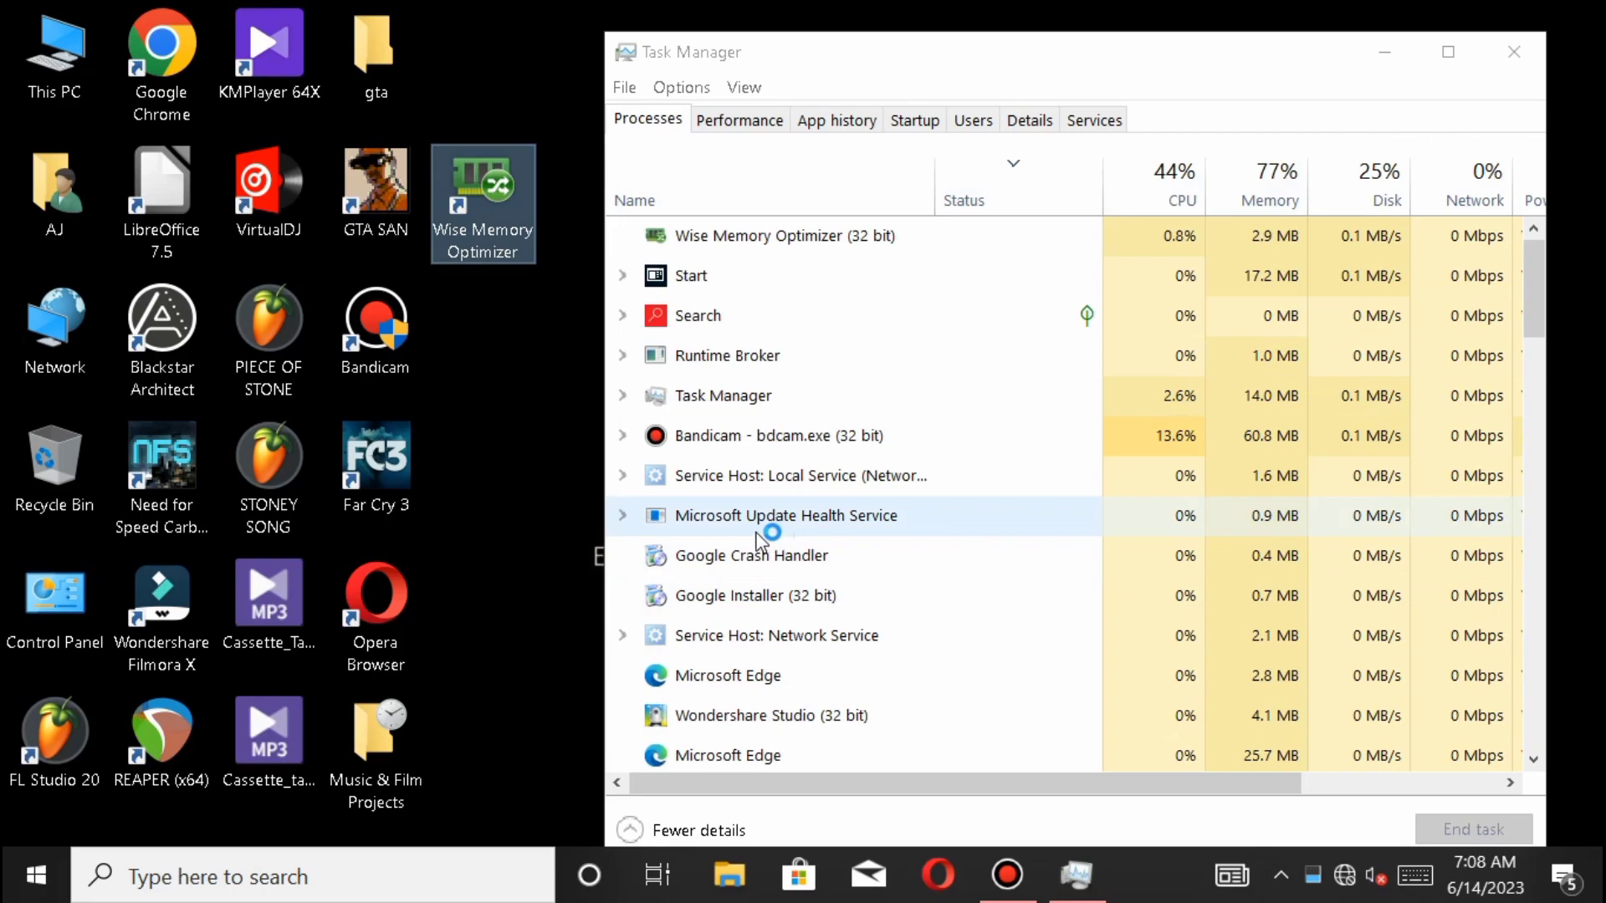
drag(1315, 219, 329, 160)
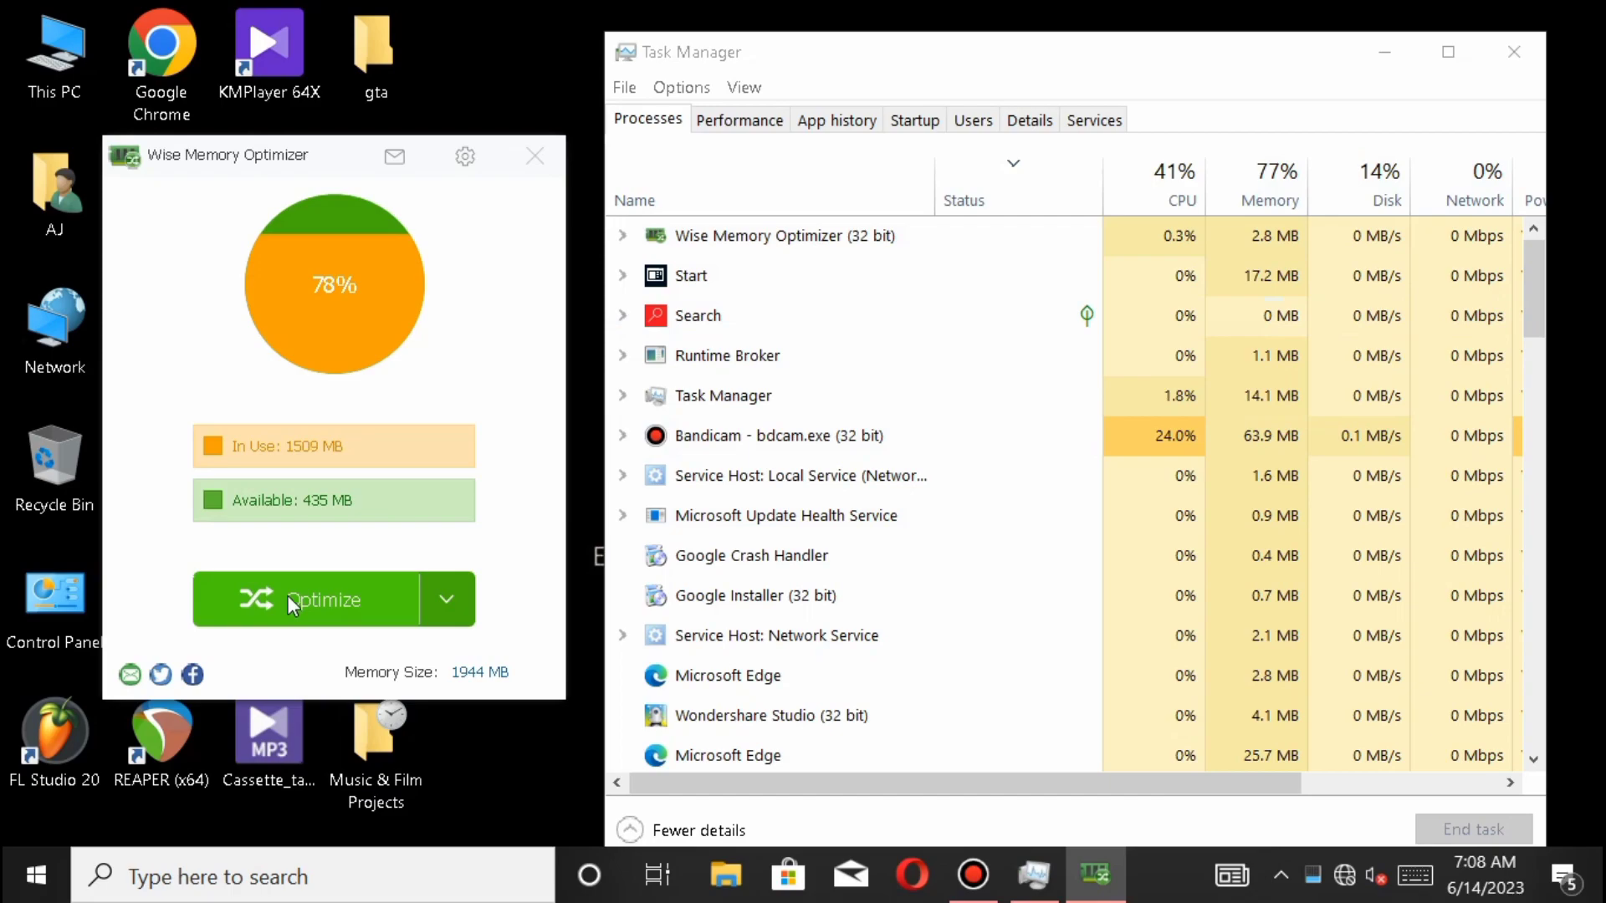
Step: Check the available optimization modes, keep Free up memory selected, and run the memory optimization twice
click(446, 597)
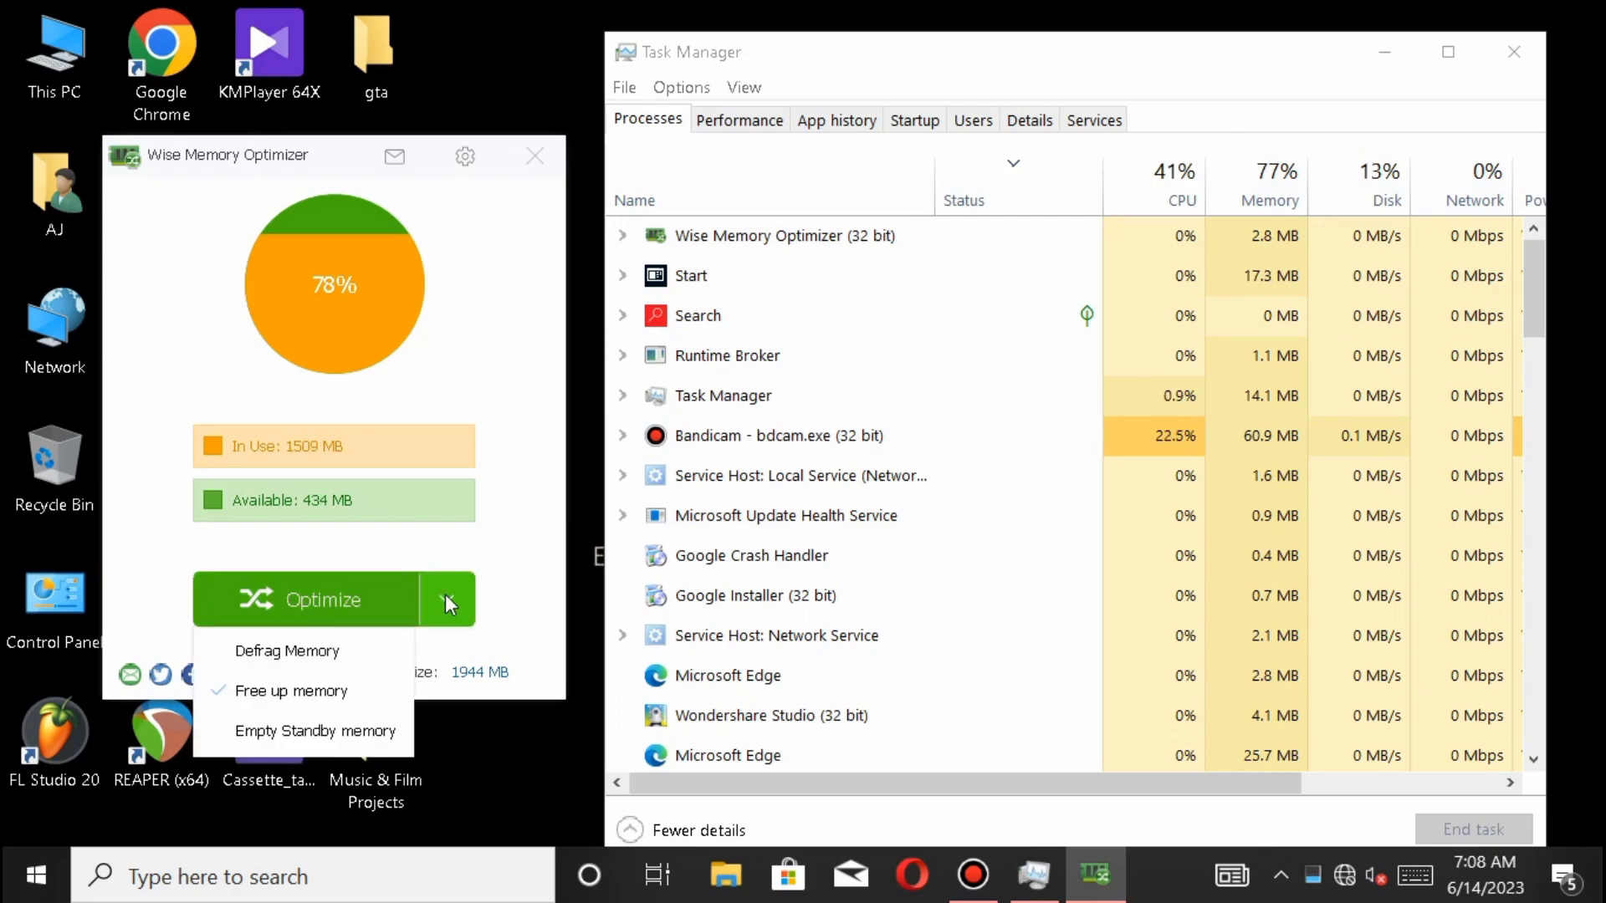
click(440, 595)
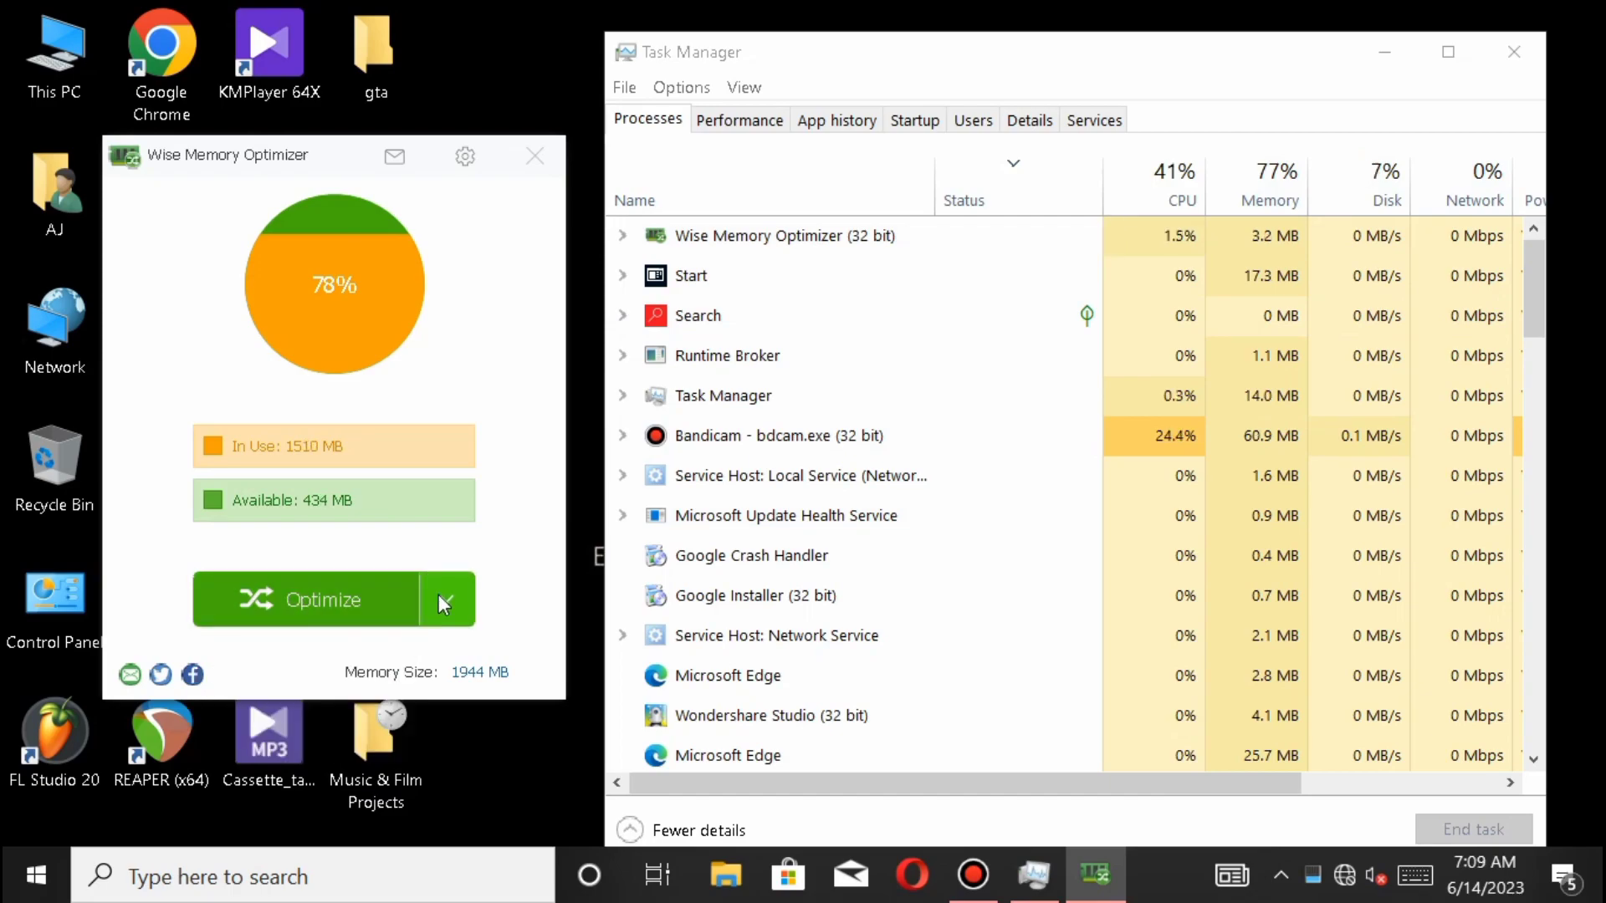
click(324, 611)
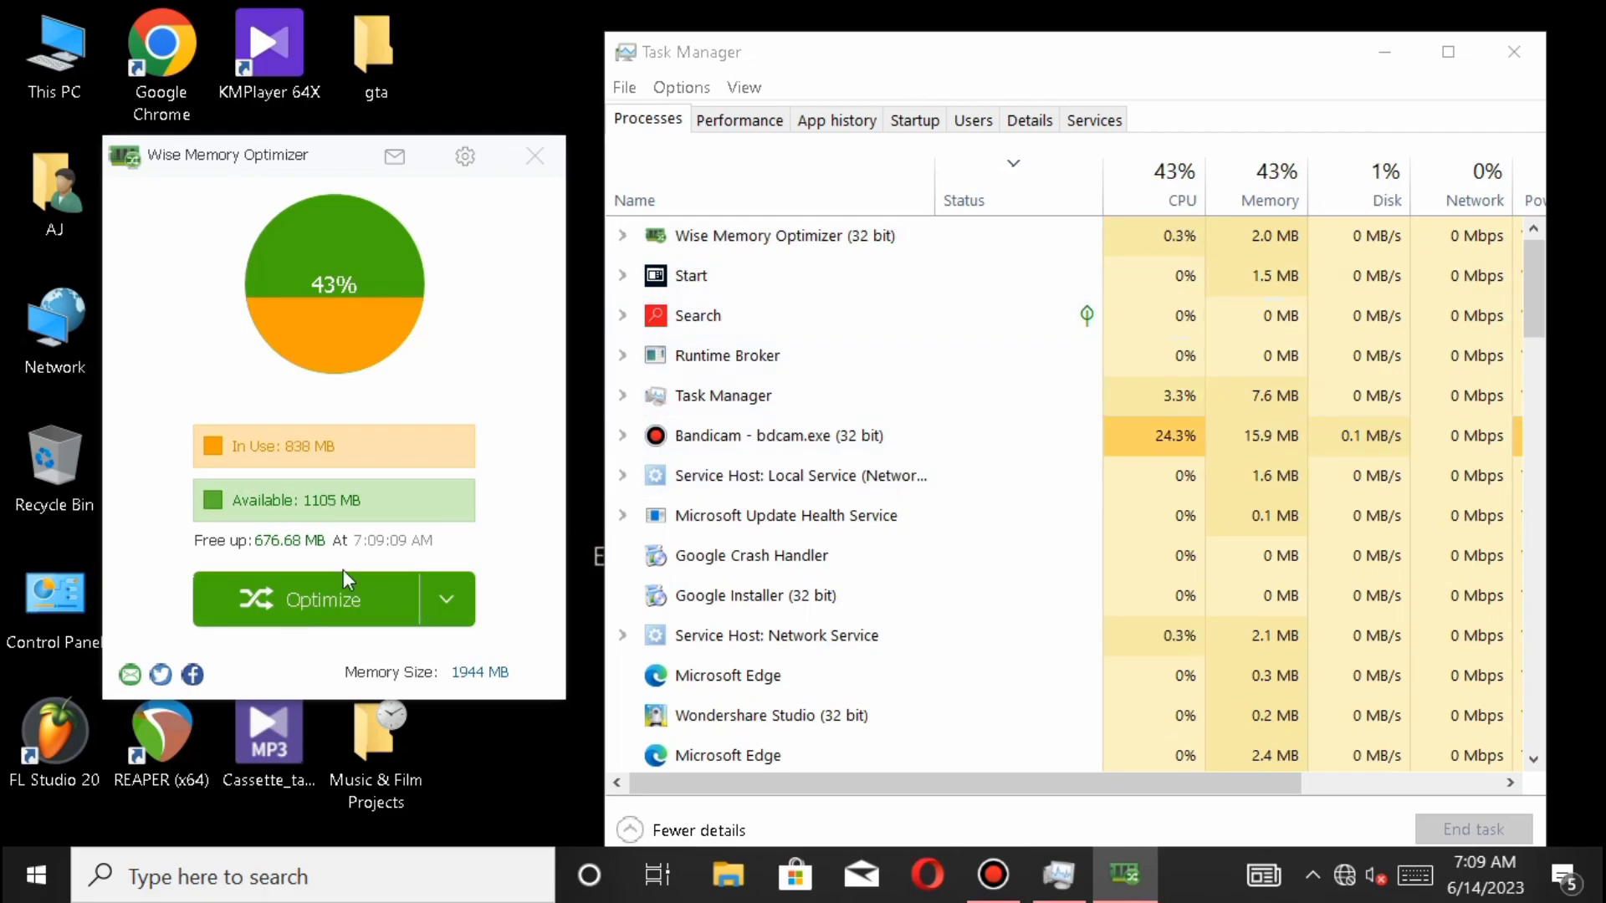
click(307, 600)
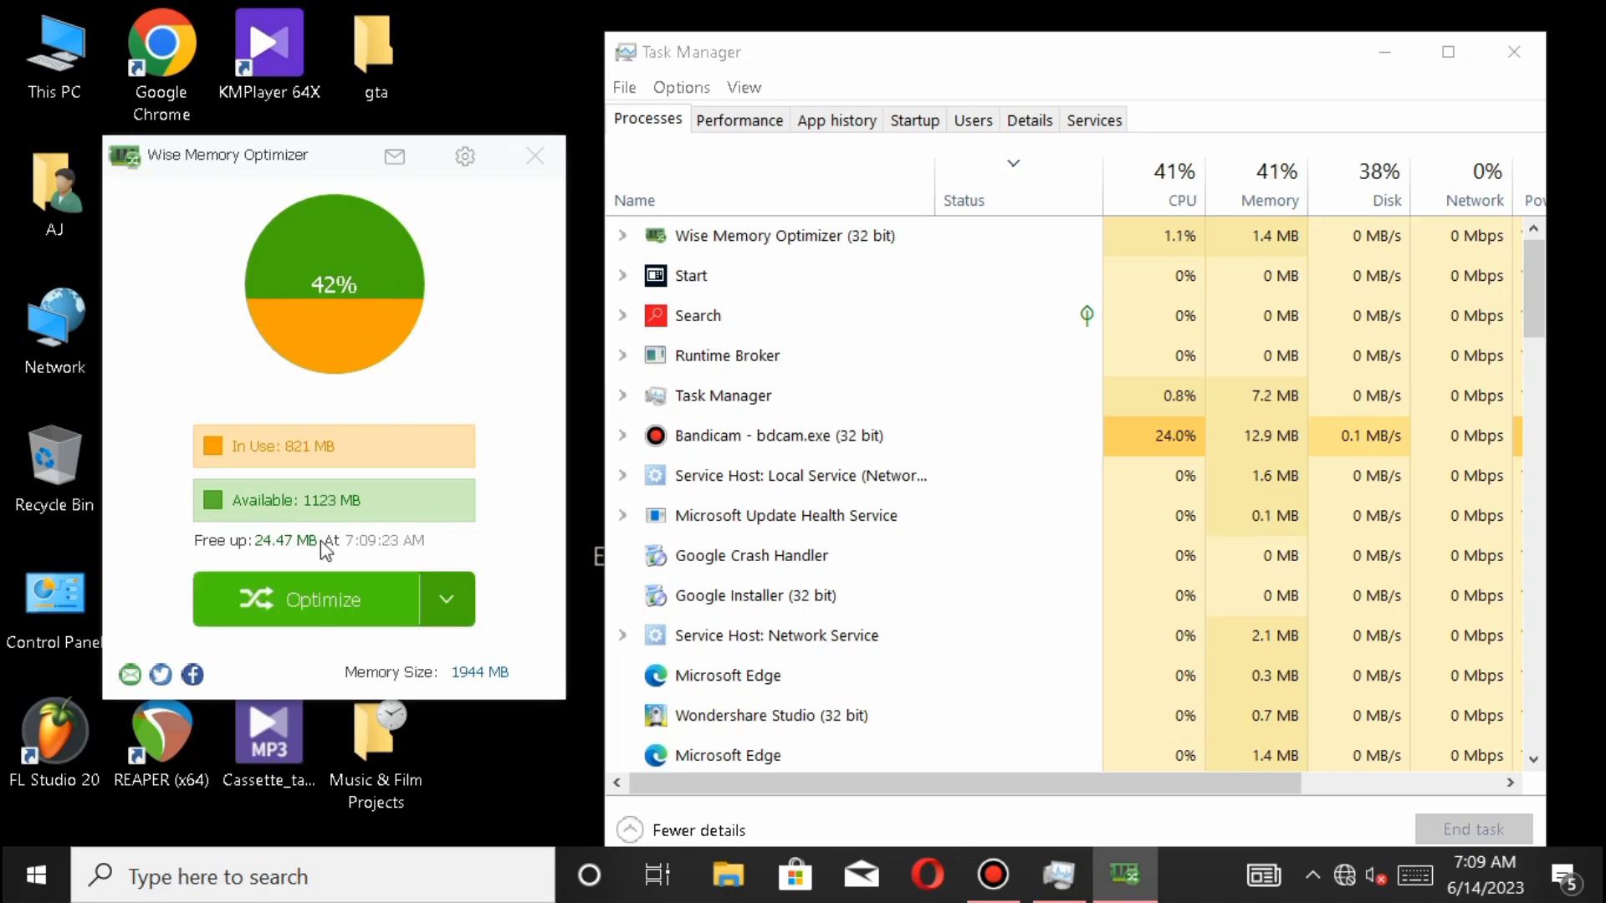
Step: Close Wise Memory Optimizer and Task Manager to return to the desktop
click(525, 171)
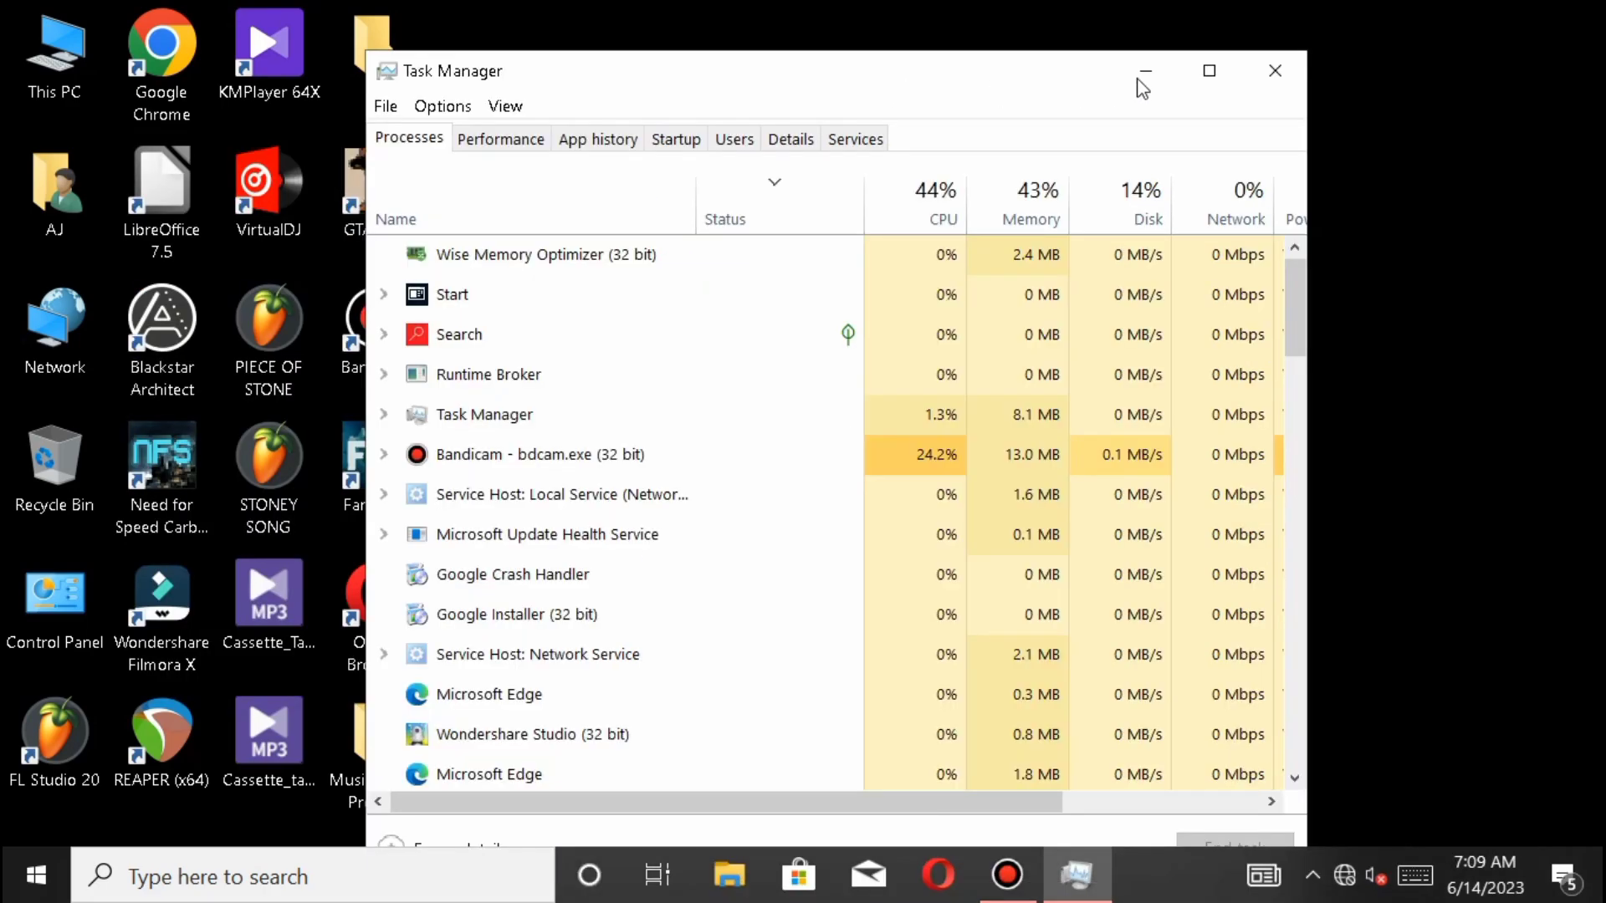
click(1316, 67)
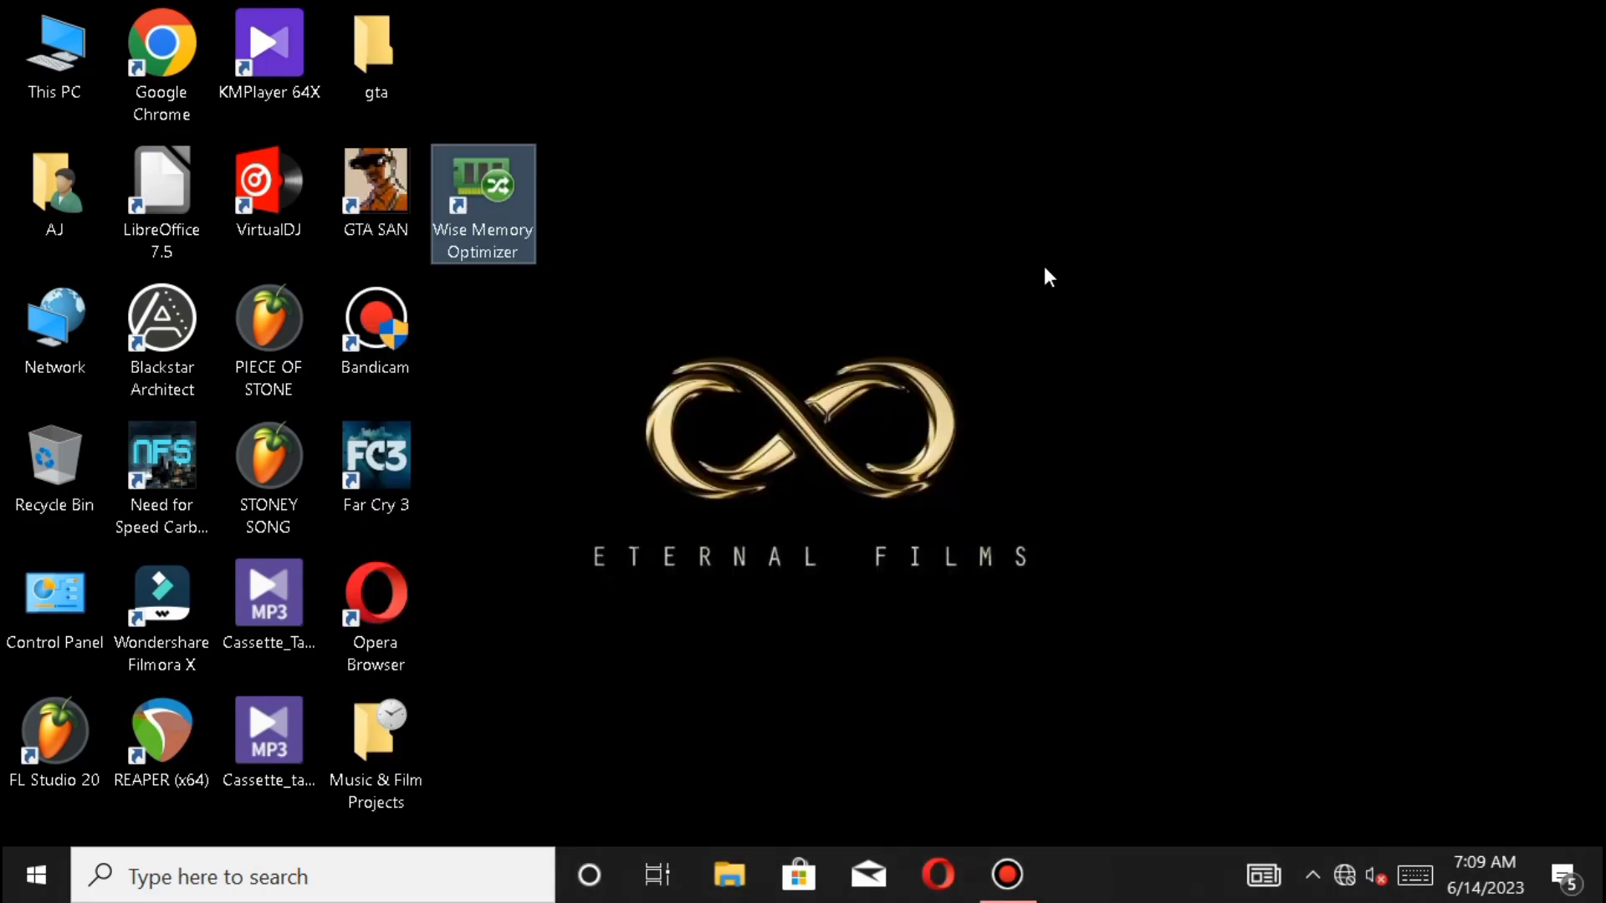